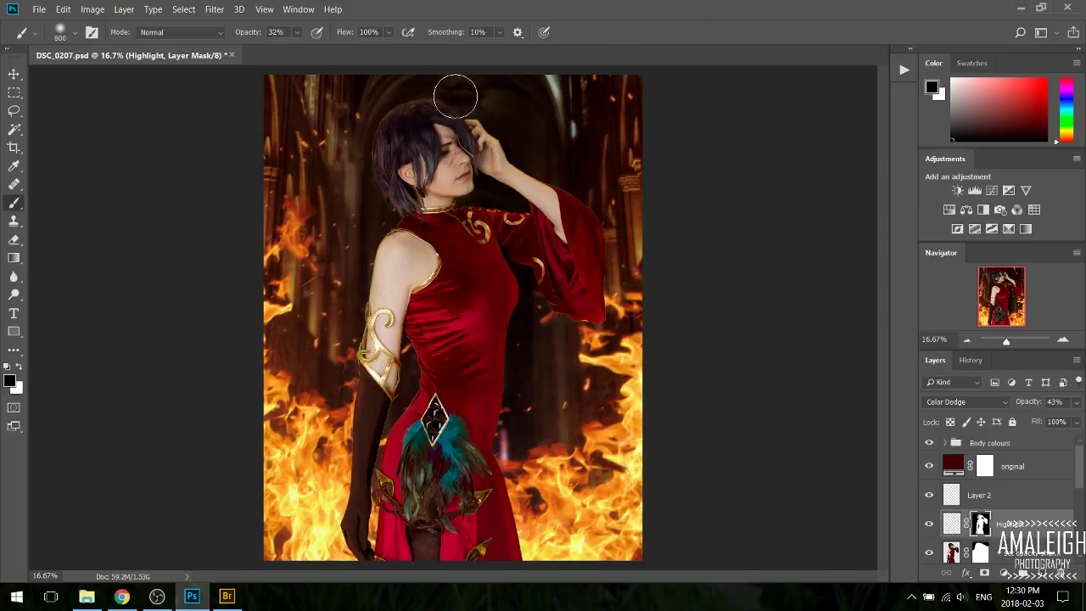
Step: Add a new layer and place it at the top of the stack, above the Body colours group
left_click(993, 494)
scroll(1001, 500, "down", 2)
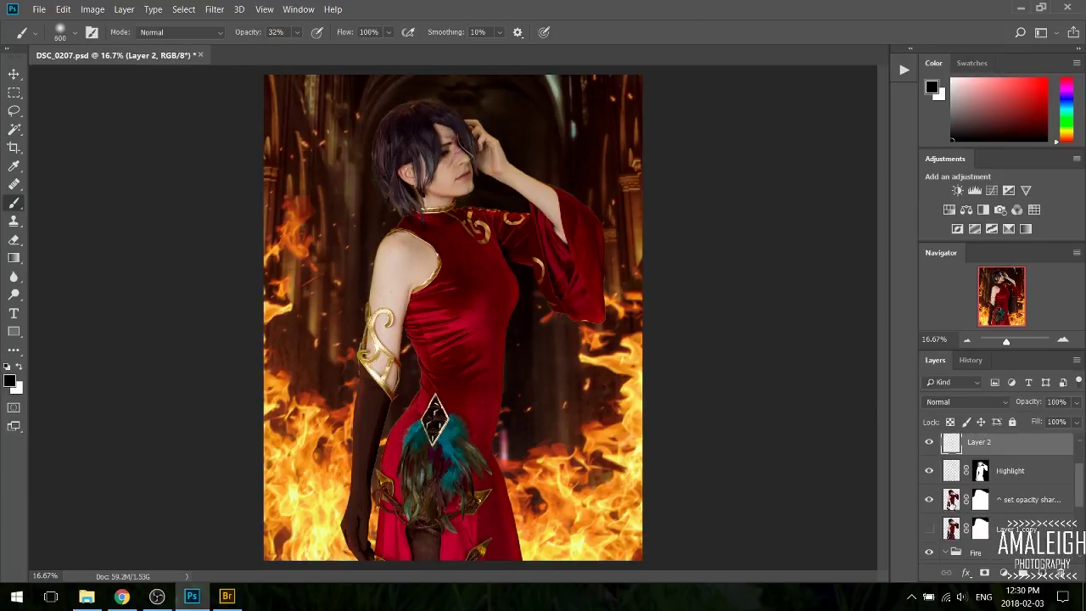
left_click(951, 504)
key("ctrl+plus")
key("ctrl+plus")
key("ctrl+plus")
key("ctrl+plus")
key("ctrl+plus")
left_click_drag(1001, 284, 999, 277)
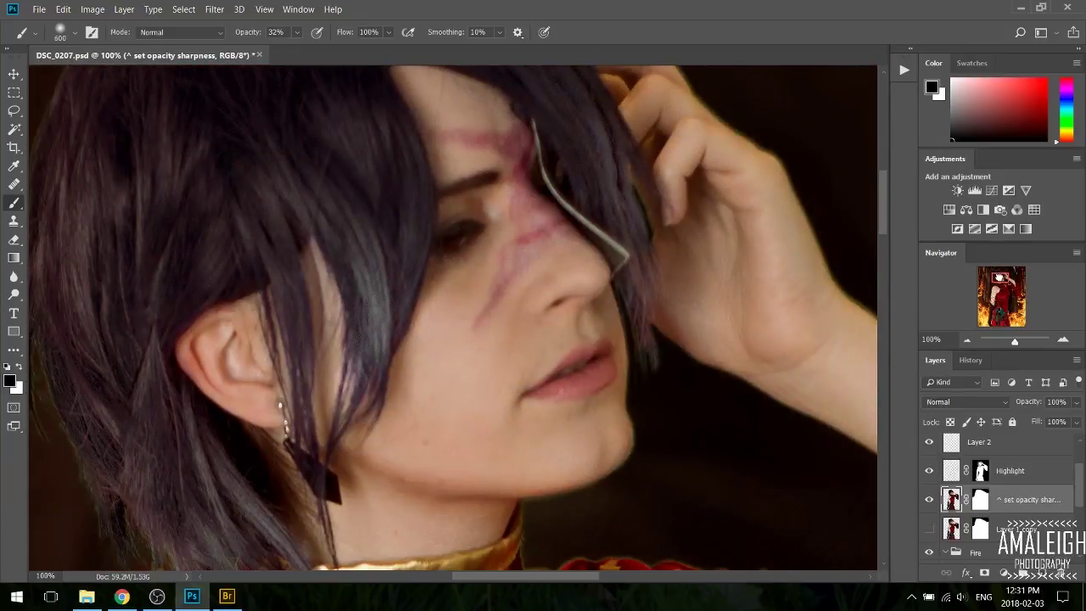
left_click(1007, 446)
scroll(1009, 458, "up", 2)
left_click(1042, 572)
left_click_drag(1018, 495, 1018, 437)
Step: Paint the iris of the visible eye light orange on the new layer with a 15 px brush at 32% opacity
left_click(1066, 135)
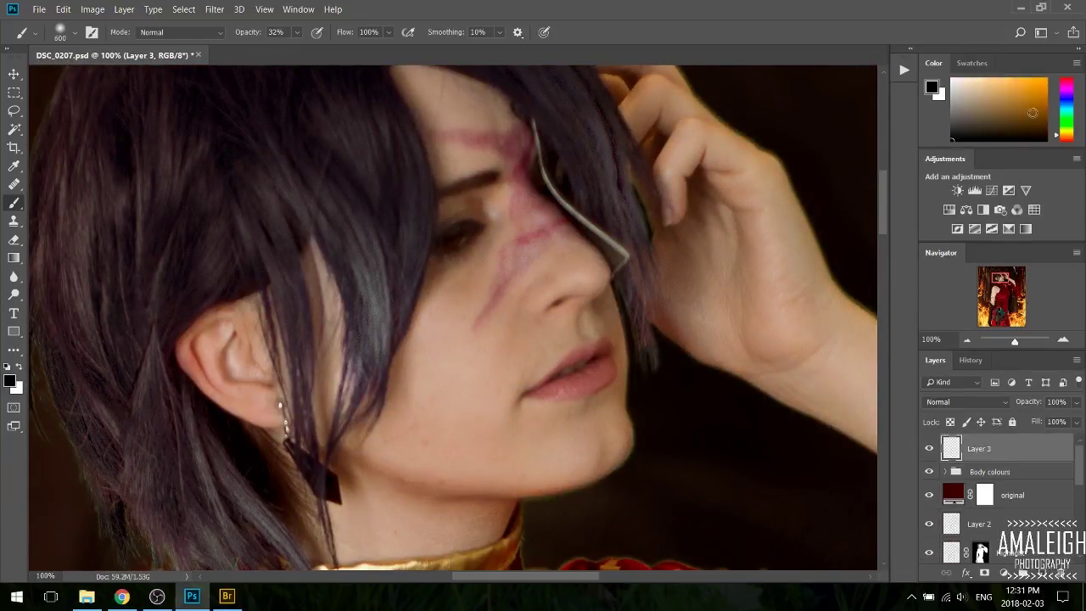
key("bracketleft")
key("bracketleft")
key("bracketleft")
key("bracketleft")
key("bracketleft")
key("bracketleft")
key("bracketleft")
key("bracketleft")
key("bracketleft")
key("bracketleft")
key("bracketleft")
key("bracketleft")
key("bracketleft")
key("bracketleft")
key("bracketleft")
key("bracketleft")
key("bracketleft")
key("bracketleft")
key("bracketleft")
Step: Set the eye colour layer's blend mode to Lighter Color and its opacity to 25%
left_click(965, 401)
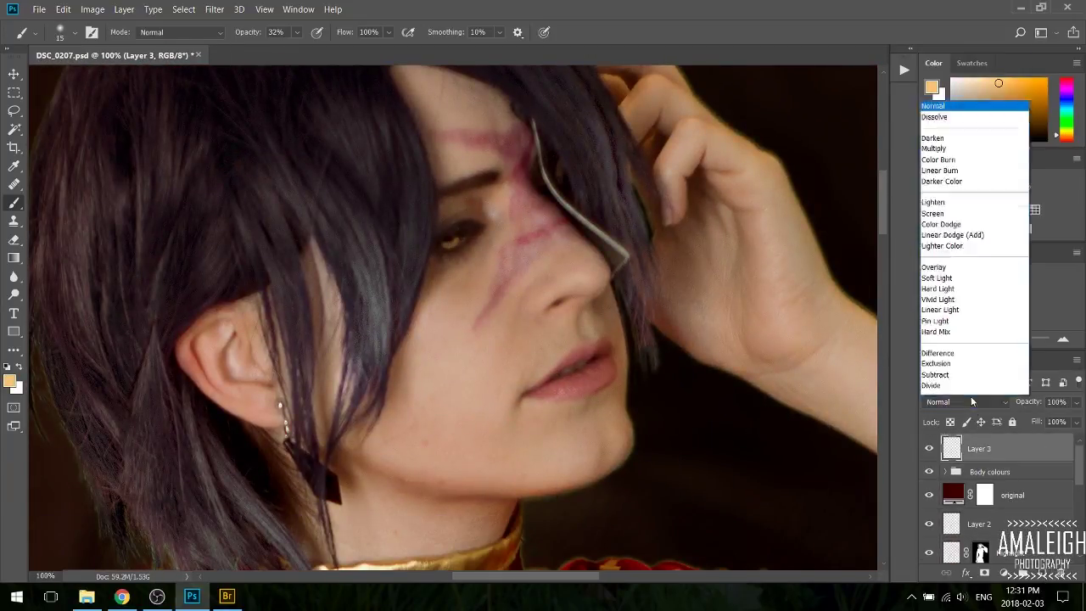
left_click(950, 180)
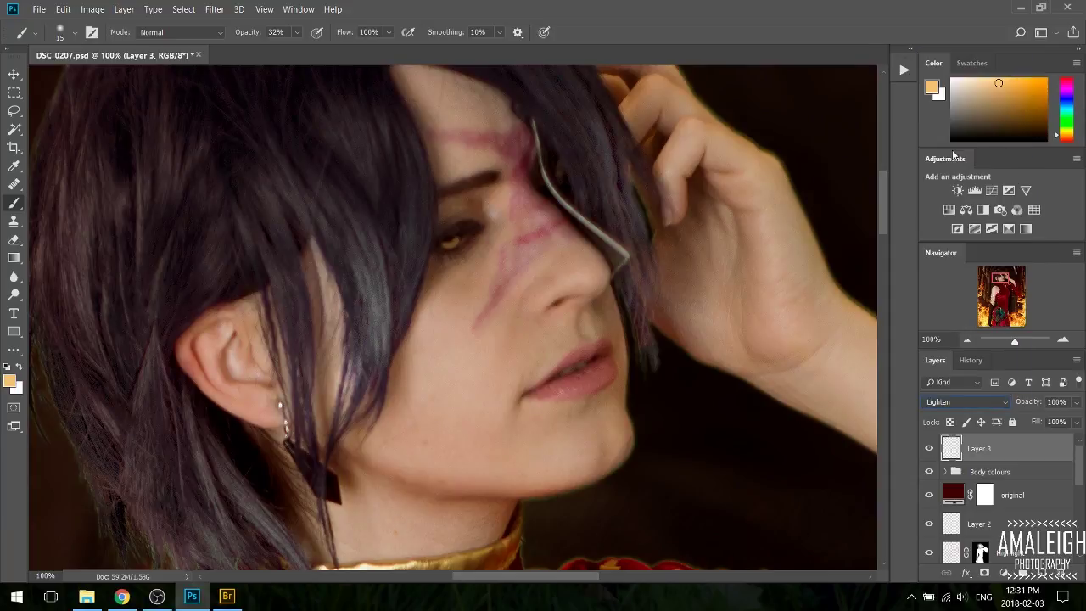
left_click(980, 401)
left_click(906, 478)
Step: Duplicate the eye colour layer and set the copy to Overlay blending at 100% opacity
key("ctrl+j")
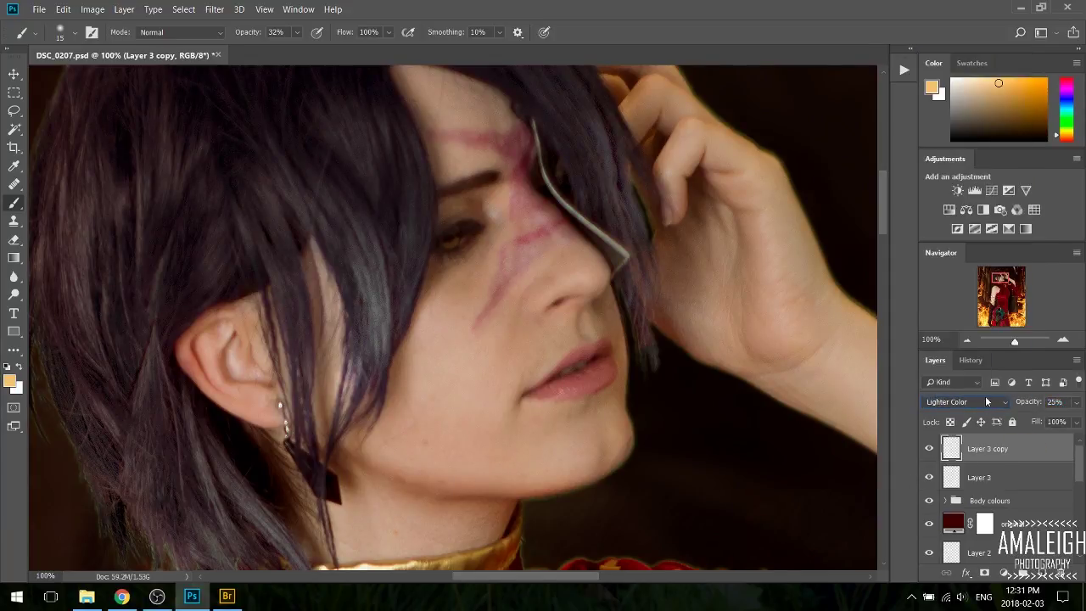
left_click(985, 401)
left_click(964, 231)
key("Down")
key("Down")
key("Down")
left_click(968, 402)
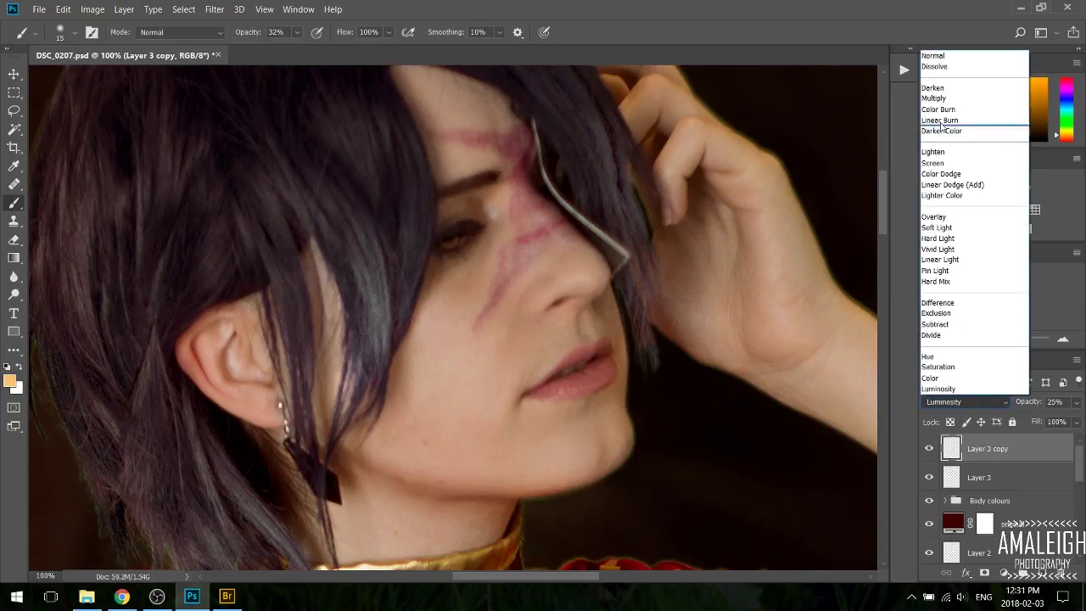
left_click(967, 55)
left_click(993, 403)
left_click(980, 216)
left_click_drag(1030, 403, 1084, 403)
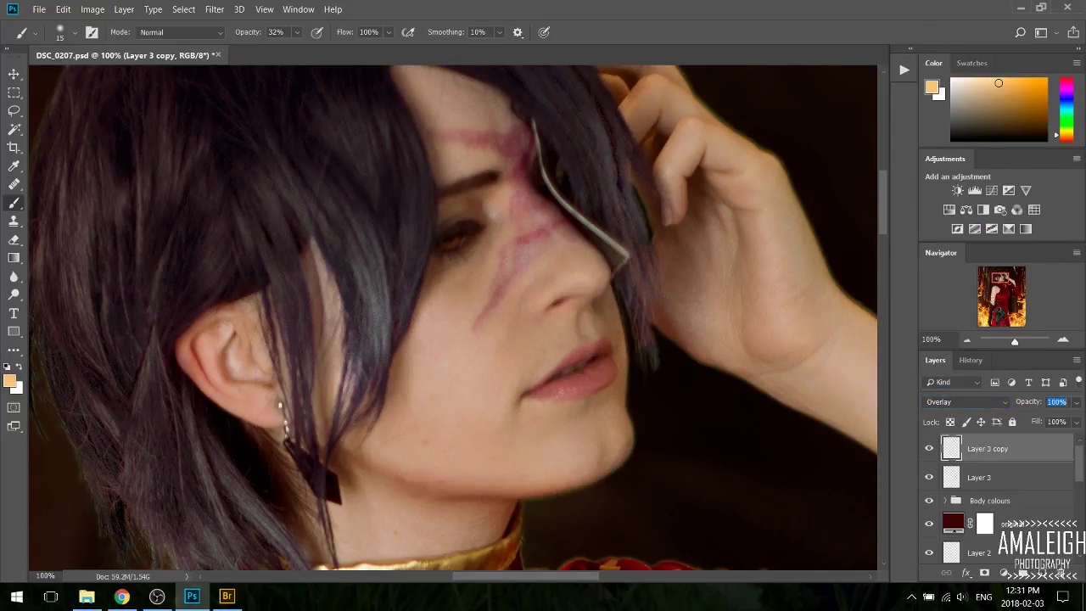
Step: Lighten the midtones of the face on the "^ set opacity sharpness" layer with the Dodge tool at 9% exposure
scroll(1024, 506, "down", 3)
left_click(1024, 496)
left_click(13, 295)
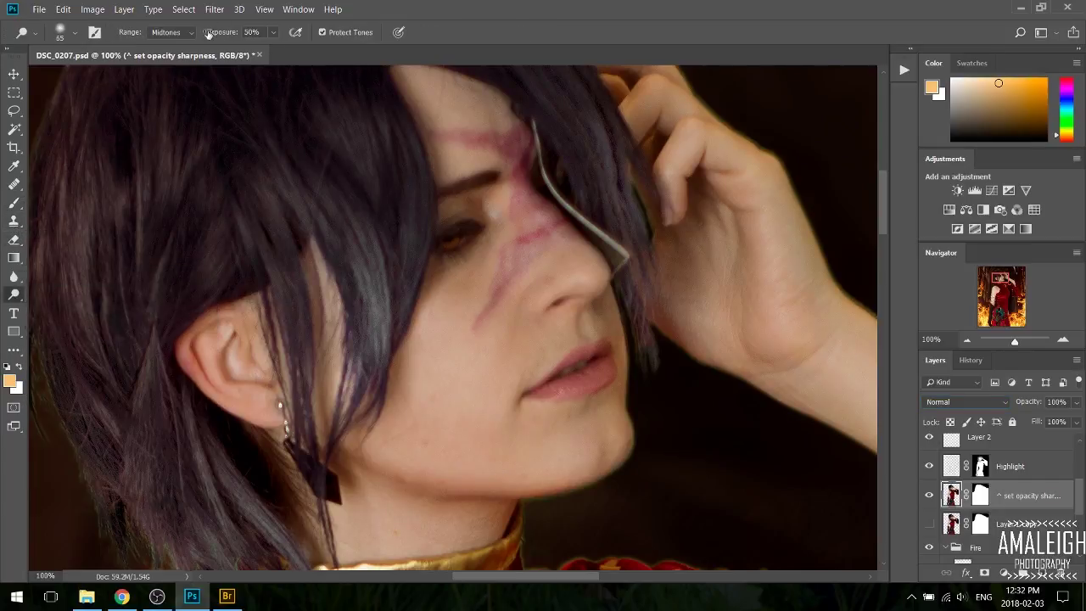
key("bracketright")
key("bracketright")
key("bracketright")
key("bracketright")
key("bracketright")
key("bracketright")
key("bracketright")
key("bracketright")
key("bracketright")
key("bracketright")
key("bracketright")
key("bracketright")
key("bracketright")
key("bracketright")
key("bracketleft")
key("bracketleft")
key("bracketleft")
key("bracketleft")
key("bracketleft")
key("bracketleft")
key("bracketleft")
key("bracketleft")
key("bracketleft")
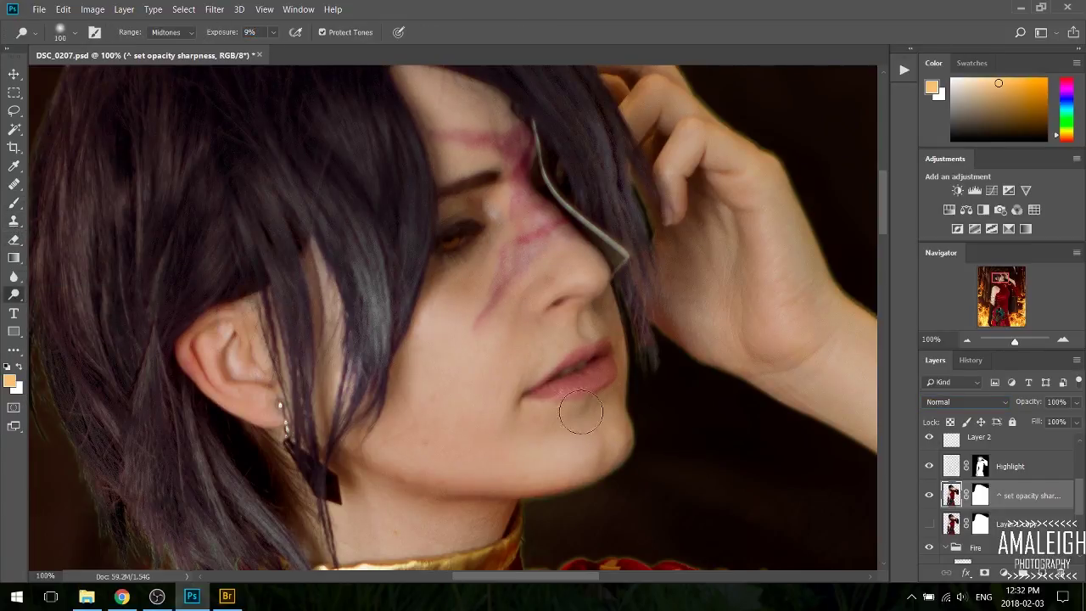
Step: Darken the lips with the Burn tool, using the Shadows range at 10% exposure
key("shift+o")
left_click(184, 32)
left_click(176, 44)
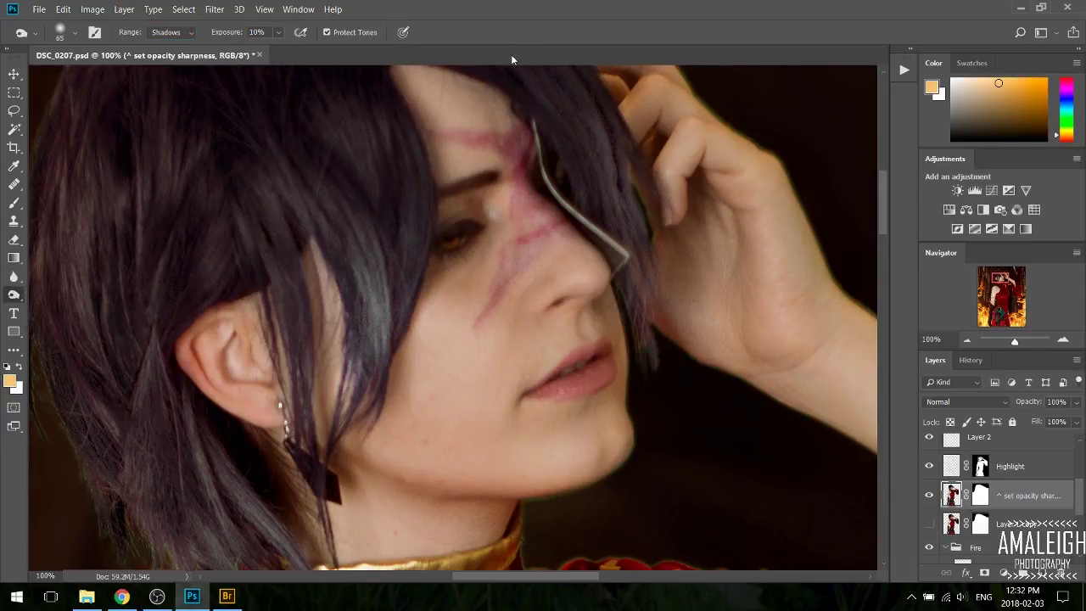
key("bracketright")
key("bracketright")
key("bracketright")
key("bracketright")
key("bracketright")
key("bracketleft")
key("bracketleft")
mouse_move(540, 394)
left_mouse_down()
mouse_move(553, 399)
mouse_move(606, 344)
left_mouse_up()
Step: Remove the skin blemishes on the cheek and jaw with a 35 px Healing Brush
left_click_drag(1004, 282, 1006, 284)
key("j")
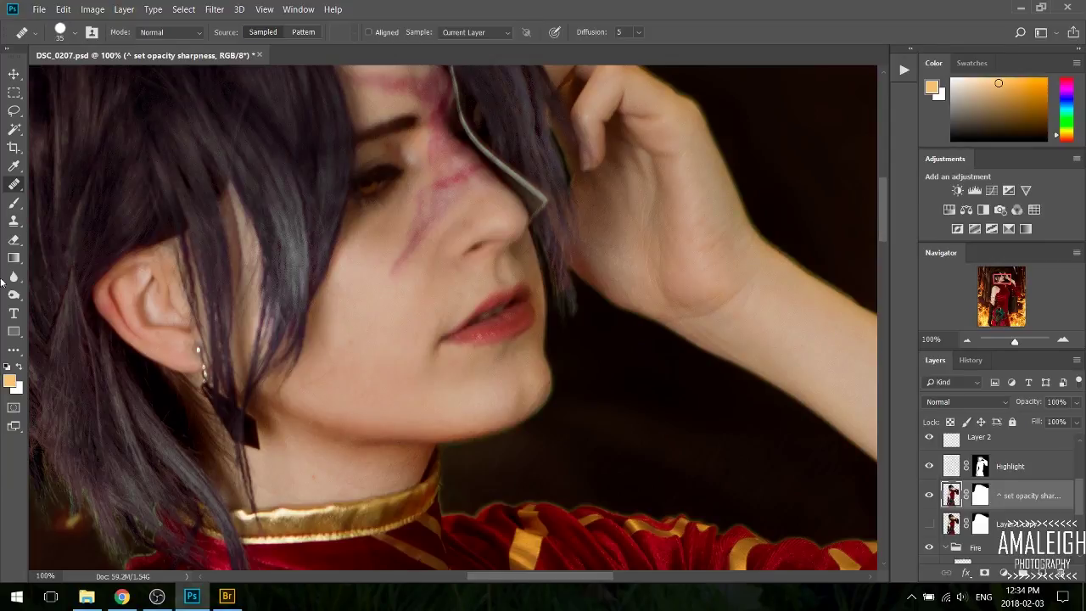
left_click_drag(1005, 283, 1005, 295)
Step: Darken the figure's shadows with the Burn tool, using a 400 px brush, the Shadows range and 10% exposure
key("ctrl+minus")
key("ctrl+minus")
key("ctrl+minus")
key("ctrl+minus")
key("ctrl+minus")
right_click(16, 295)
left_click(48, 310)
key("]")
key("]")
key("]")
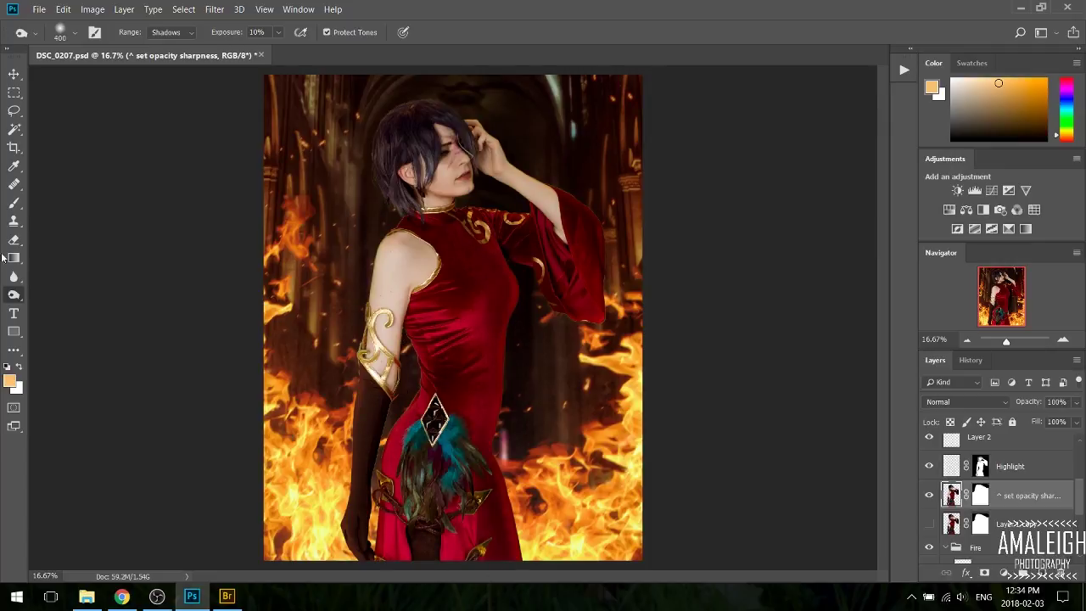
Step: Dodge the figure's midtones at 9% exposure, and burn its midtones at 10% exposure with a 200 px brush
left_click_drag(14, 295, 47, 295)
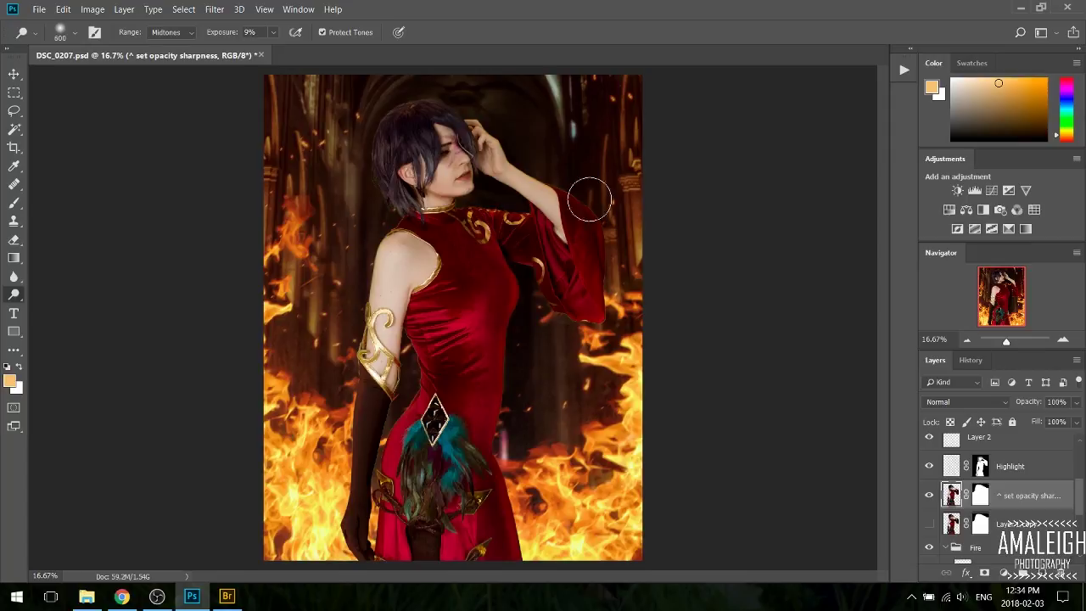
key("bracketleft")
key("shift+o")
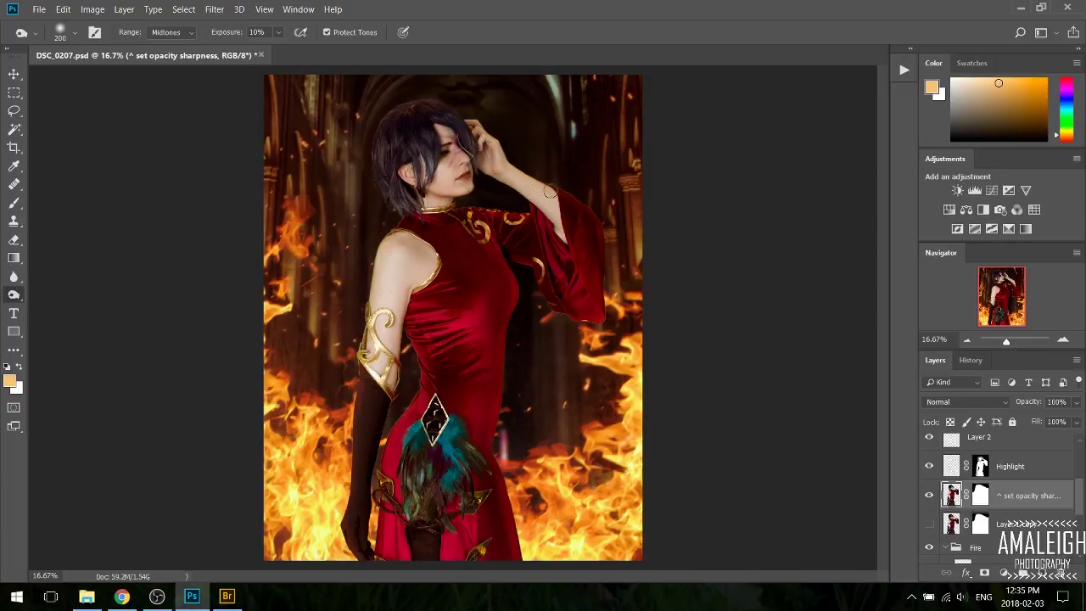
Step: Show the original Background layer alone and compare it repeatedly with the full composite
scroll(976, 508, "down", 5)
left_click(931, 548, "alt")
left_click(931, 549, "alt")
left_click(932, 549, "alt")
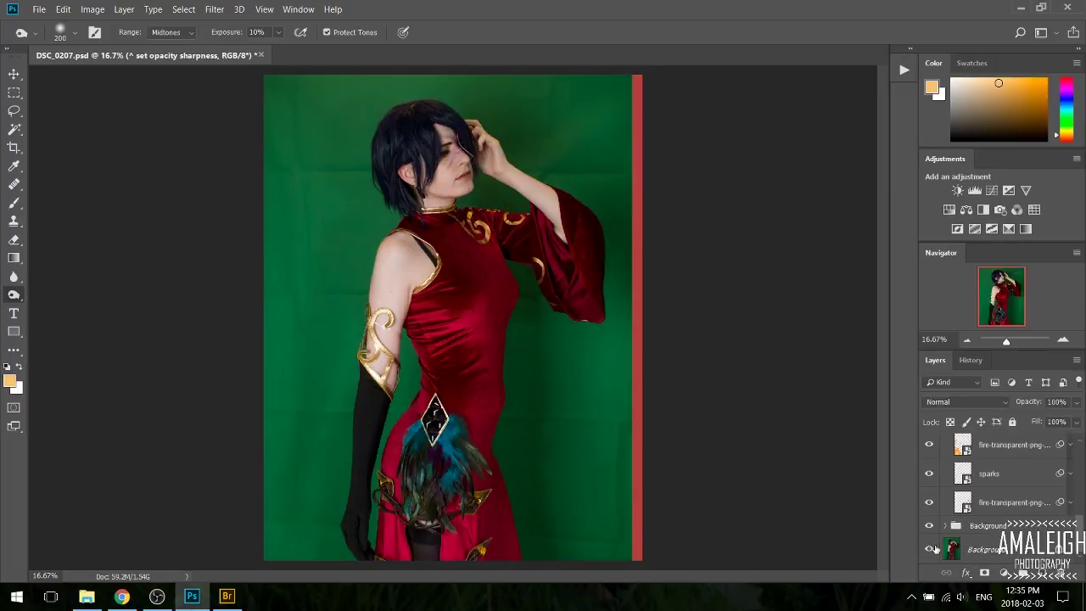
left_click(932, 549, "alt")
left_click(931, 549, "alt")
left_click(929, 549, "alt")
left_click(929, 549, "alt")
left_click(929, 549, "alt")
Step: Apply a Gaussian Blur with a 4.9 px radius to the Highlight layer and set the layer's opacity to 57%
scroll(1001, 501, "up", 3)
left_click(1010, 514)
left_click(214, 9)
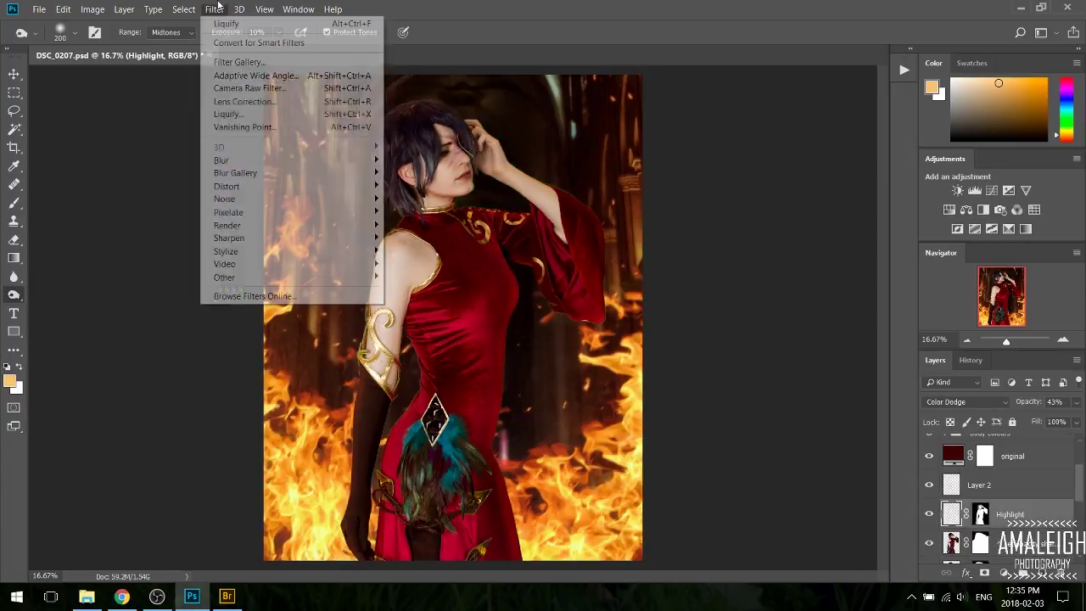
mouse_move(264, 198)
mouse_move(223, 160)
left_click(416, 212)
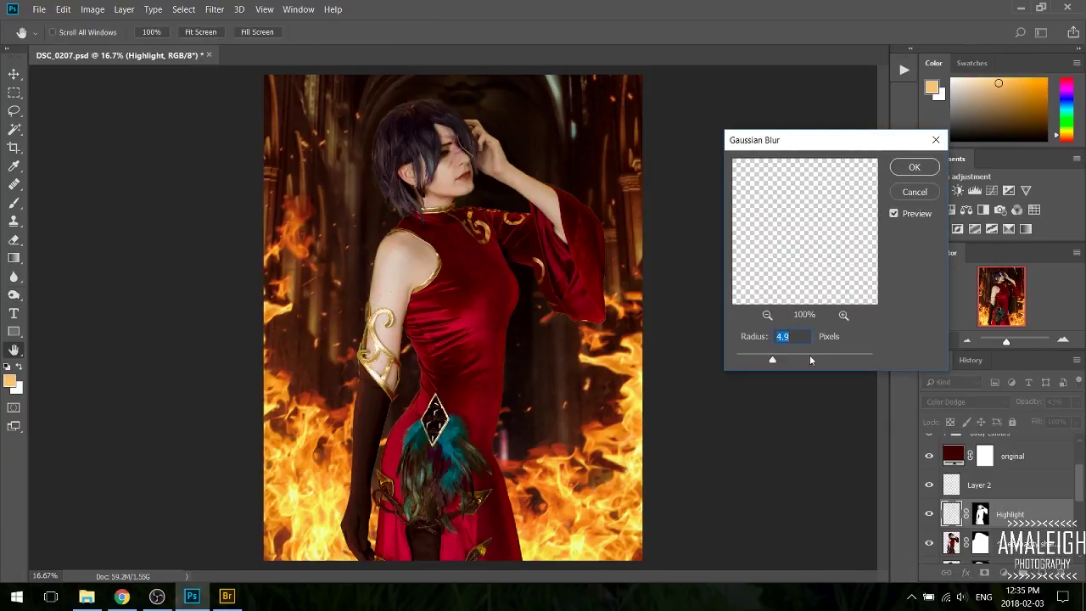
key("Return")
key("o")
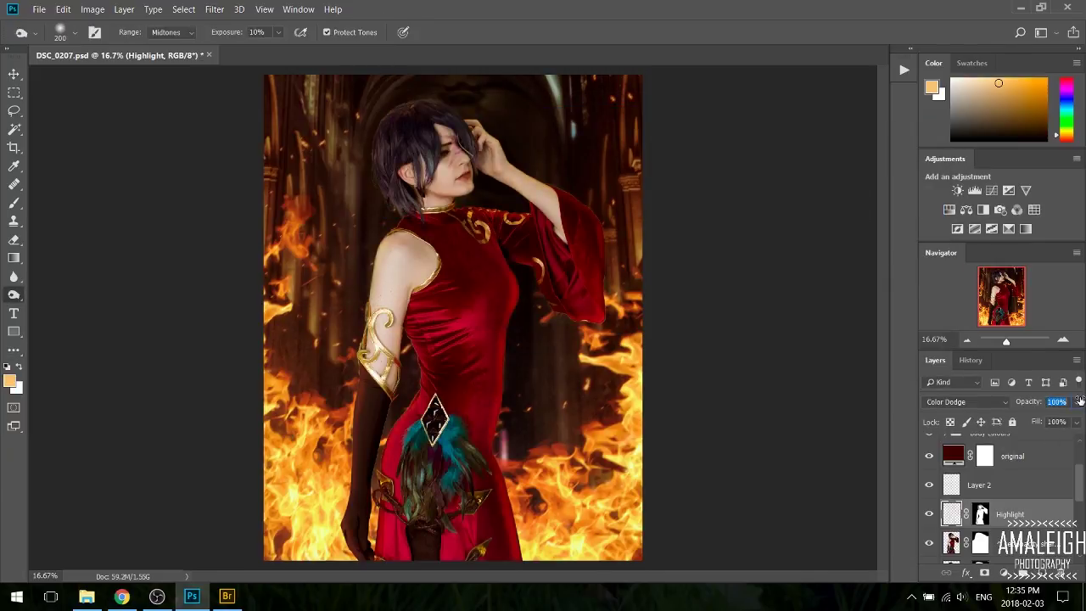
key("alt+Tab")
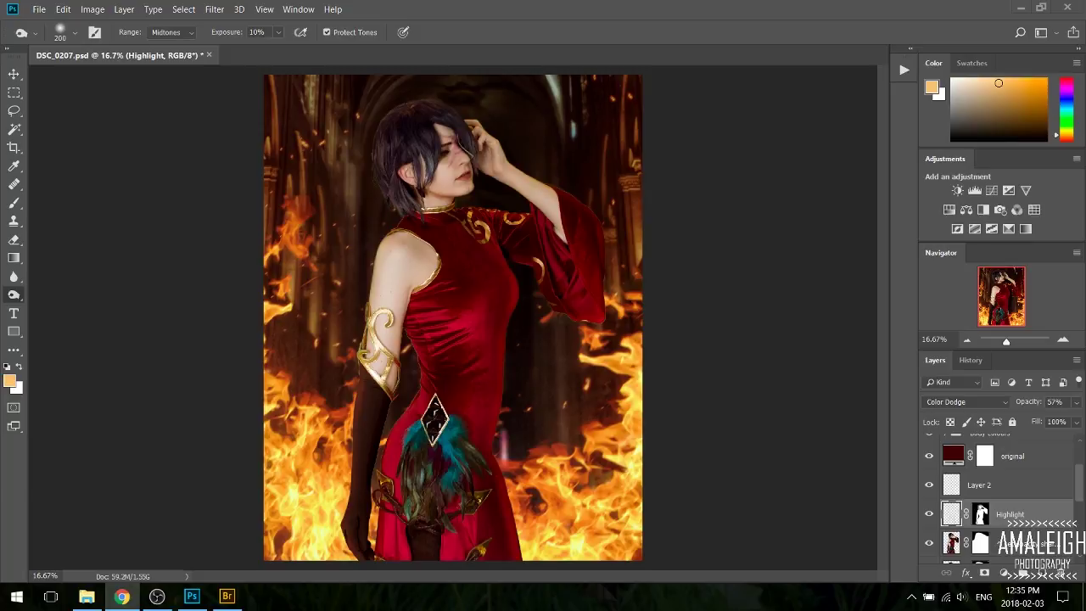
Step: Retouch the marks on the red dress with a 35 px Healing Brush on the "^ set opacity sharpness" layer
left_click(668, 9)
key("ctrl+plus")
key("ctrl+plus")
key("ctrl+plus")
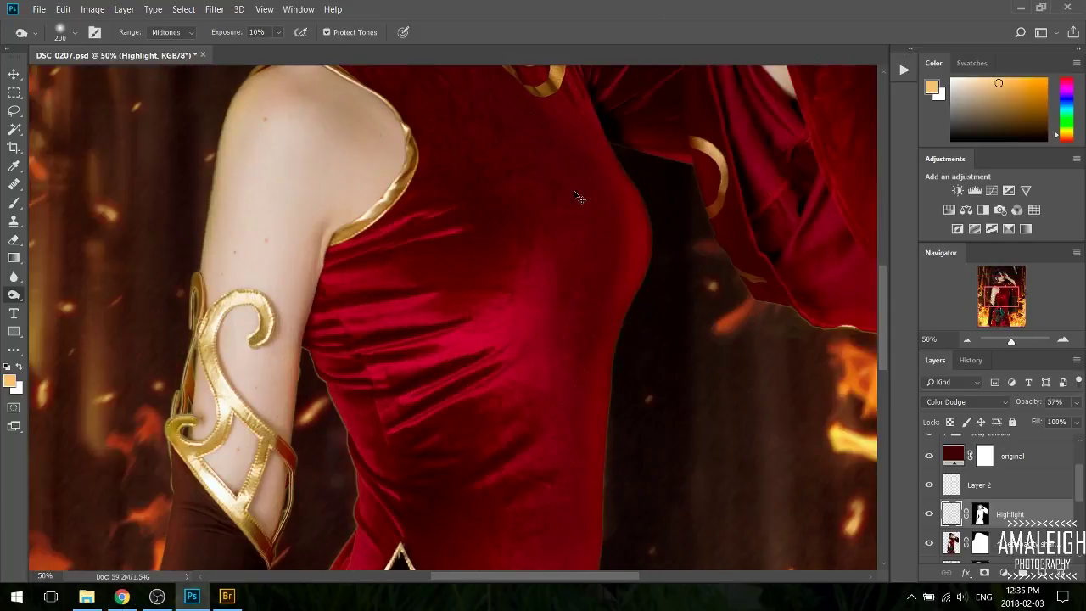
key("j")
left_click(962, 544)
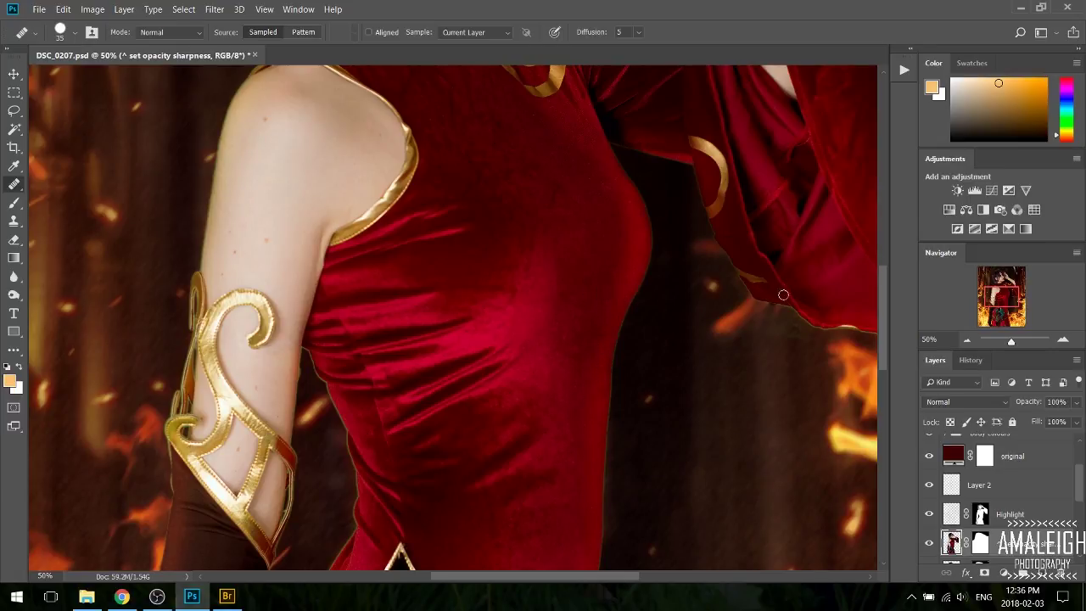
Step: Toggle the "^ set opacity sharpness" and Highlight layers off and on to examine the edges of the figure
left_click_drag(1008, 302, 1008, 303)
scroll(975, 512, "down", 1)
left_click(929, 515)
left_click(929, 515)
left_click(929, 486)
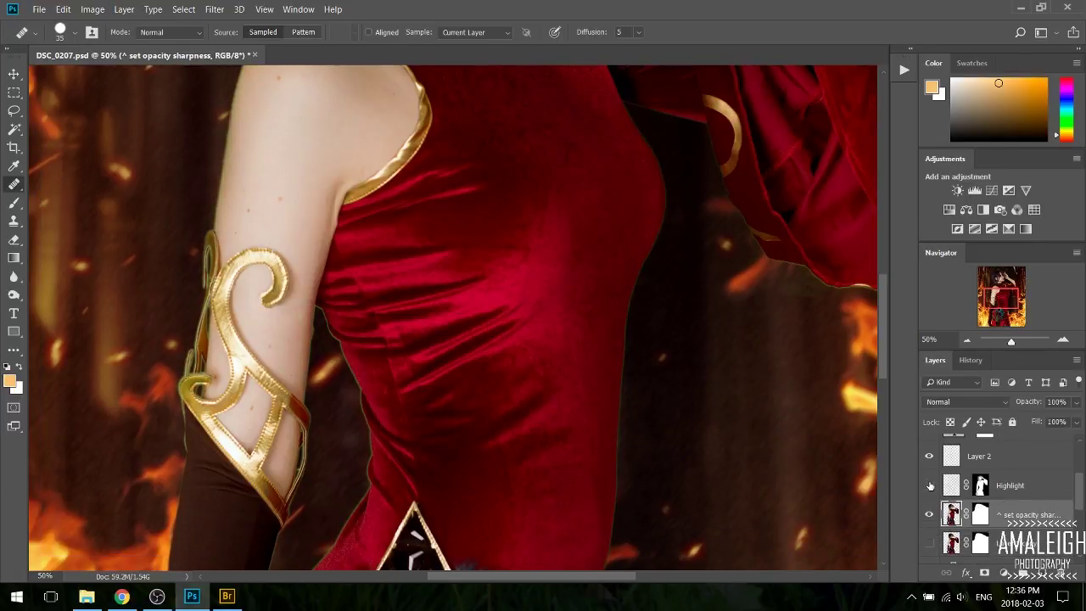
left_click(929, 486)
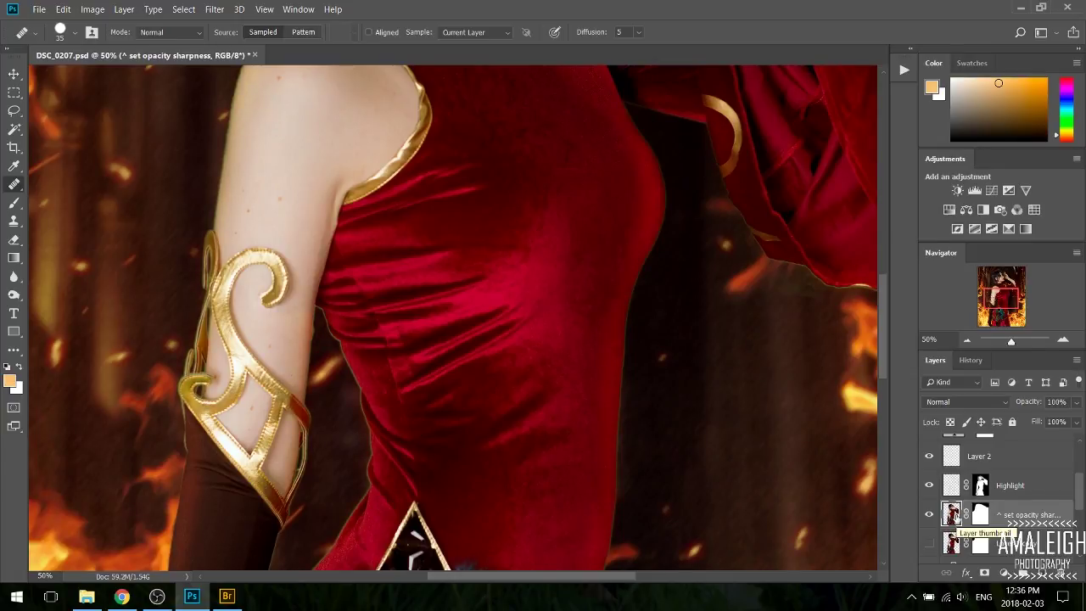
Step: Load the figure's outline from the "^ set opacity sharpness" layer as a selection and feather it
left_click(719, 440, "ctrl")
scroll(1014, 506, "down", 3)
left_click(1008, 535)
left_click(953, 535, "ctrl")
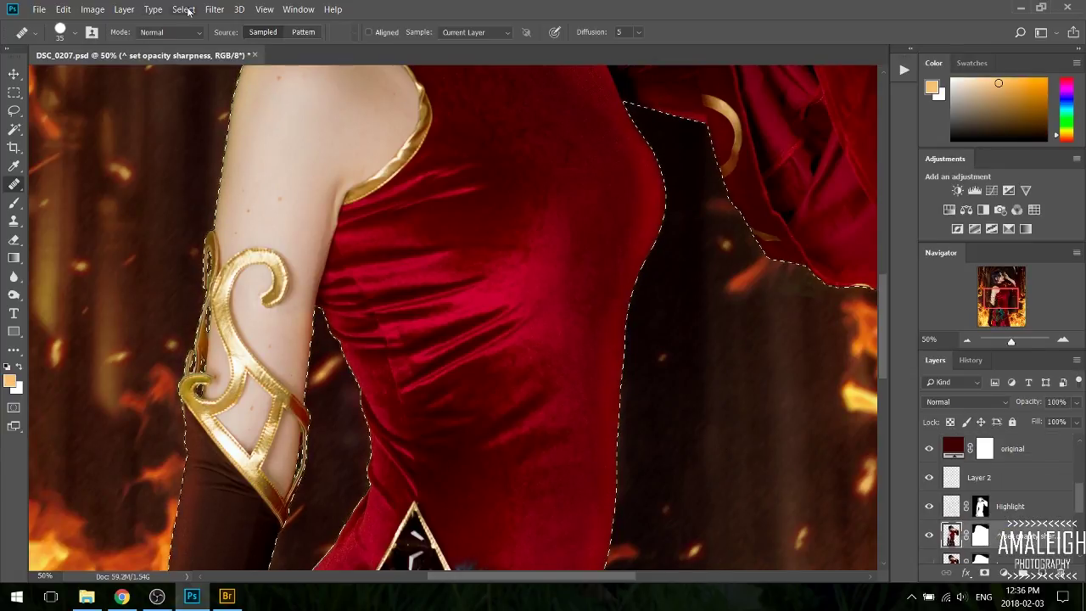
left_click(215, 10)
mouse_move(184, 11)
mouse_move(241, 199)
left_click(336, 251)
key("Return")
Step: Invert the selection, paint black around the figure on the layer mask with a 1300 px brush at 100% opacity, and deselect
left_click(981, 536)
key("ctrl+minus")
key("ctrl+minus")
key("ctrl+minus")
key("b")
key("x")
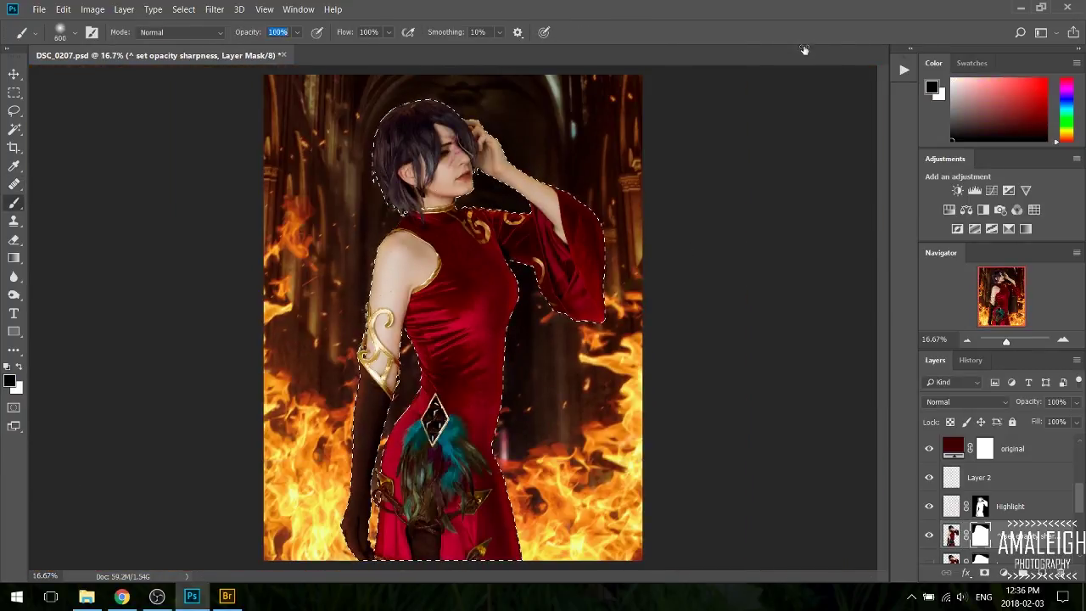
left_click(183, 9)
left_click(194, 62)
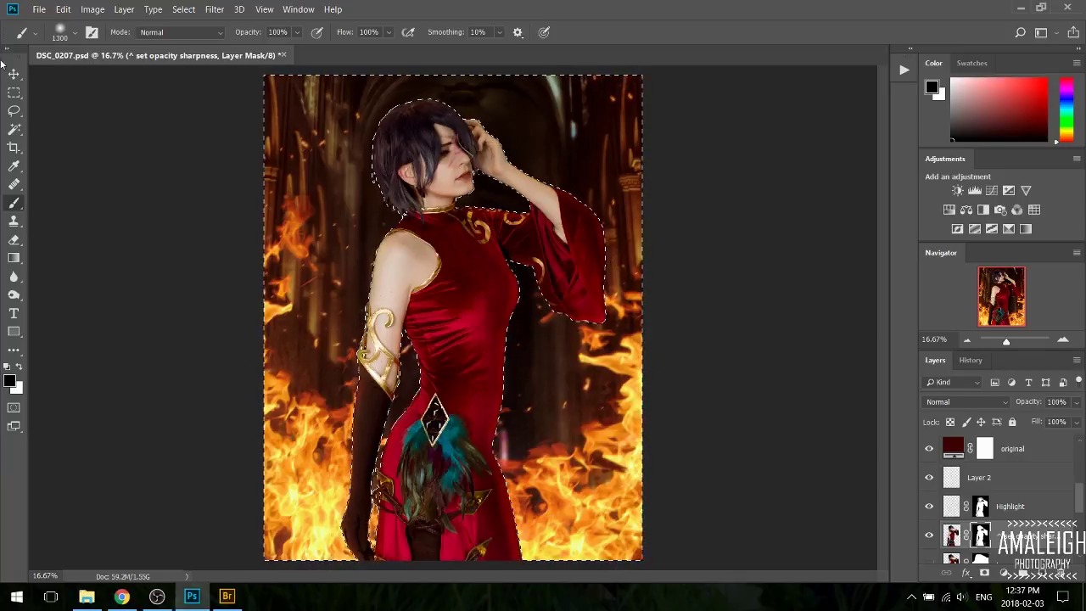
key("m")
Step: Load the figure's outline from the "^ set opacity sharpness" layer as a selection again and contract it
key("ctrl+plus")
key("ctrl+plus")
key("ctrl+plus")
left_click_drag(1006, 300, 1000, 303)
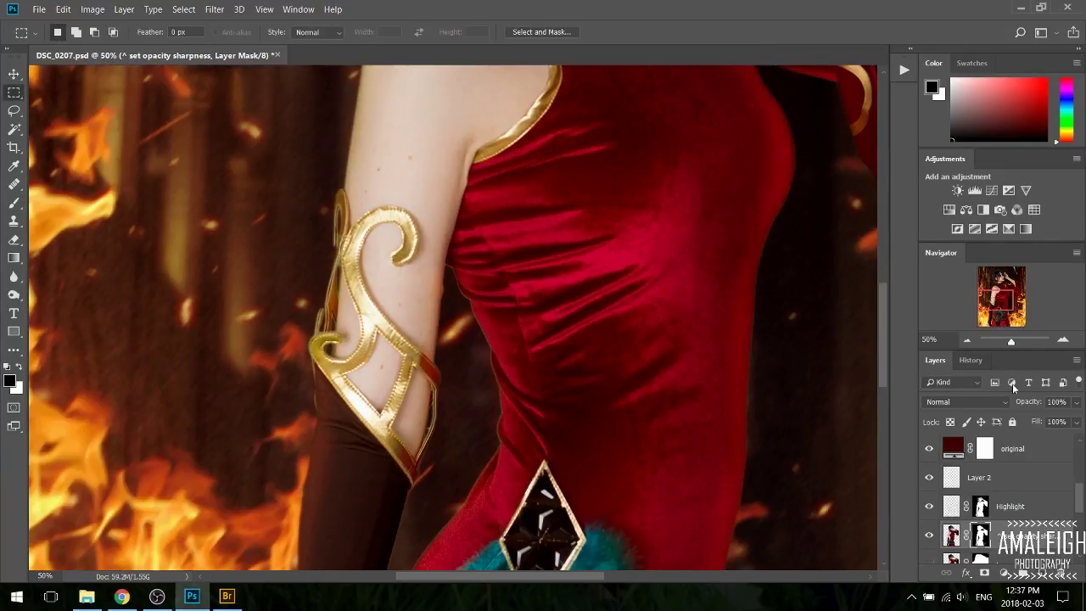
left_click(955, 536, "ctrl")
left_click(215, 10)
mouse_move(183, 9)
mouse_move(229, 198)
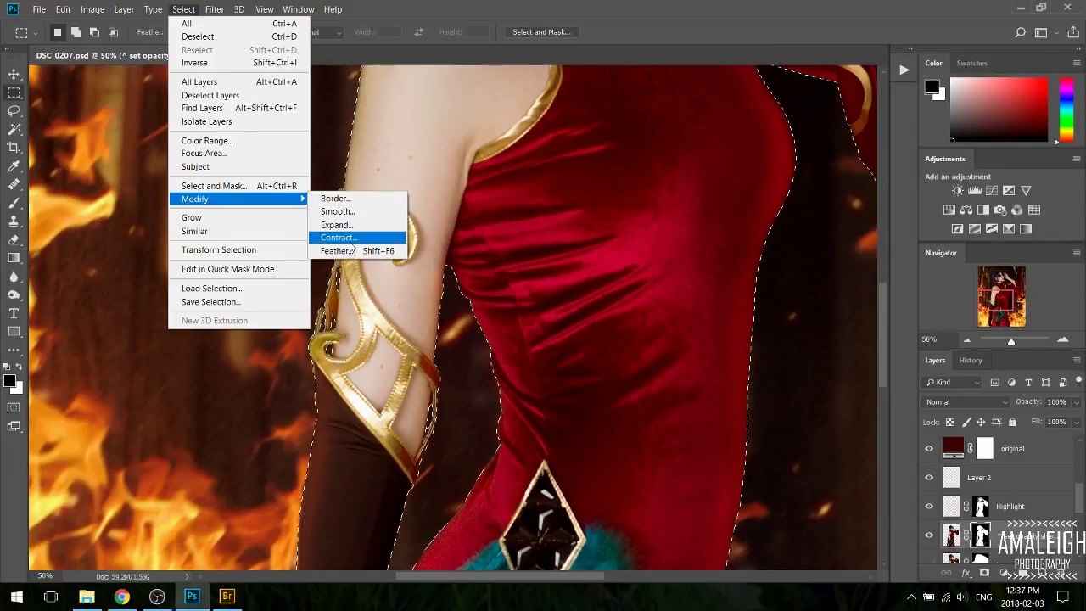
left_click(339, 238)
left_click(611, 179)
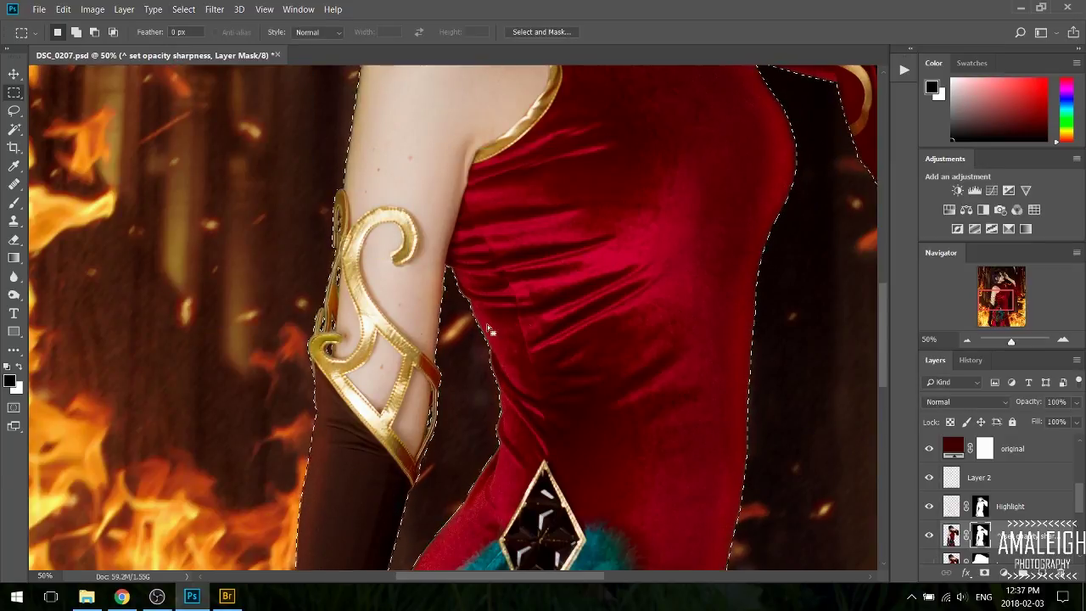
Step: Invert the contracted figure selection on the layer mask and feather it
key("b")
left_click(214, 9)
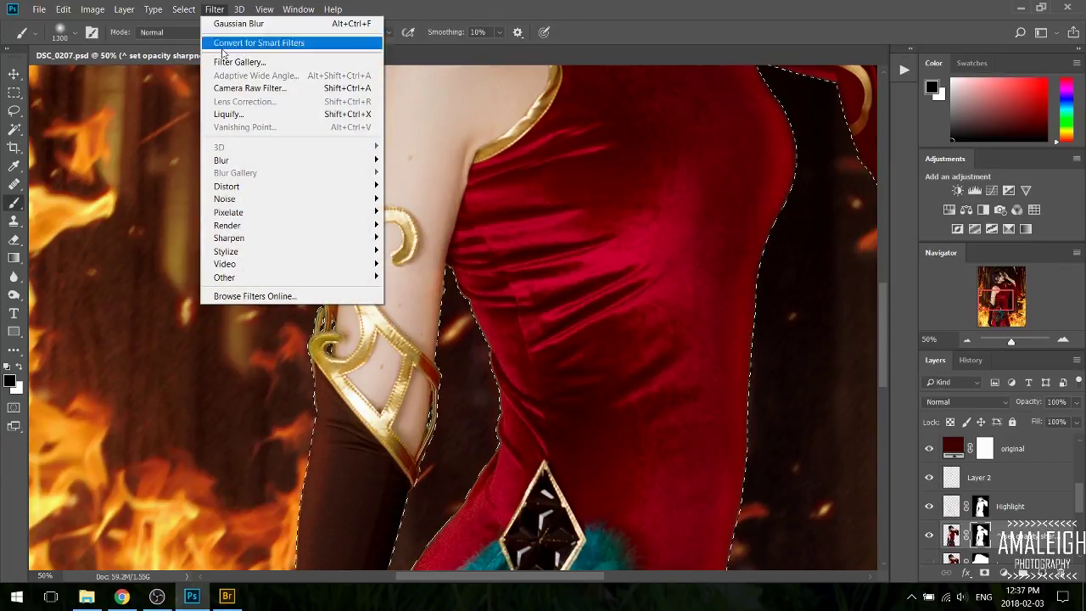
mouse_move(183, 9)
left_click(197, 62)
left_click(184, 10)
mouse_move(194, 199)
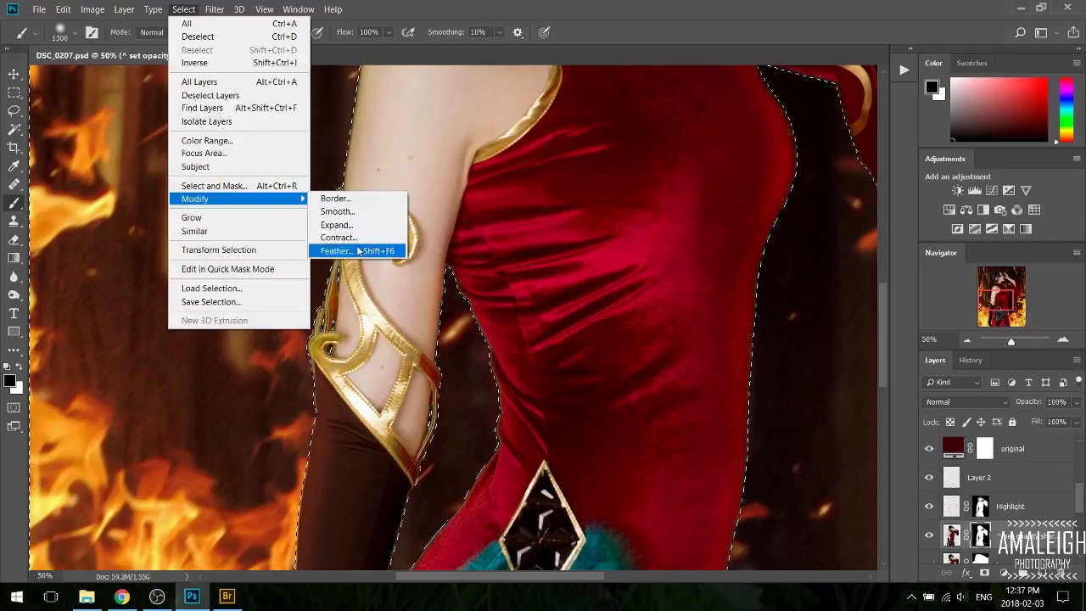
left_click(356, 244)
left_click(611, 179)
key("ctrl+0")
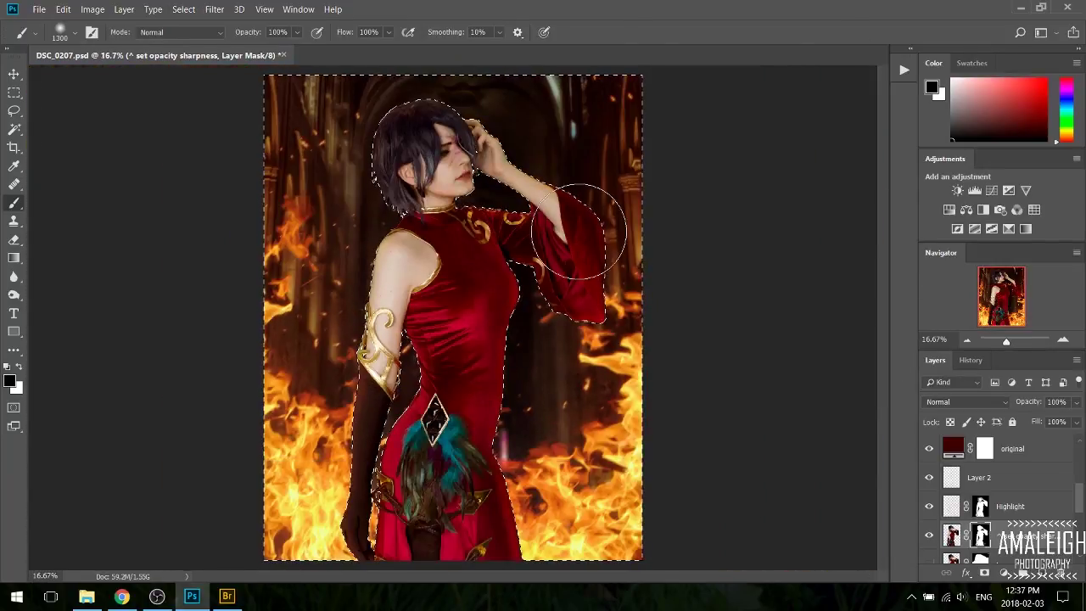
Step: Inspect the cleaned mask edges along the figure's arm, dress and sleeve up close
key("l")
key("ctrl+plus")
key("ctrl+plus")
key("ctrl+plus")
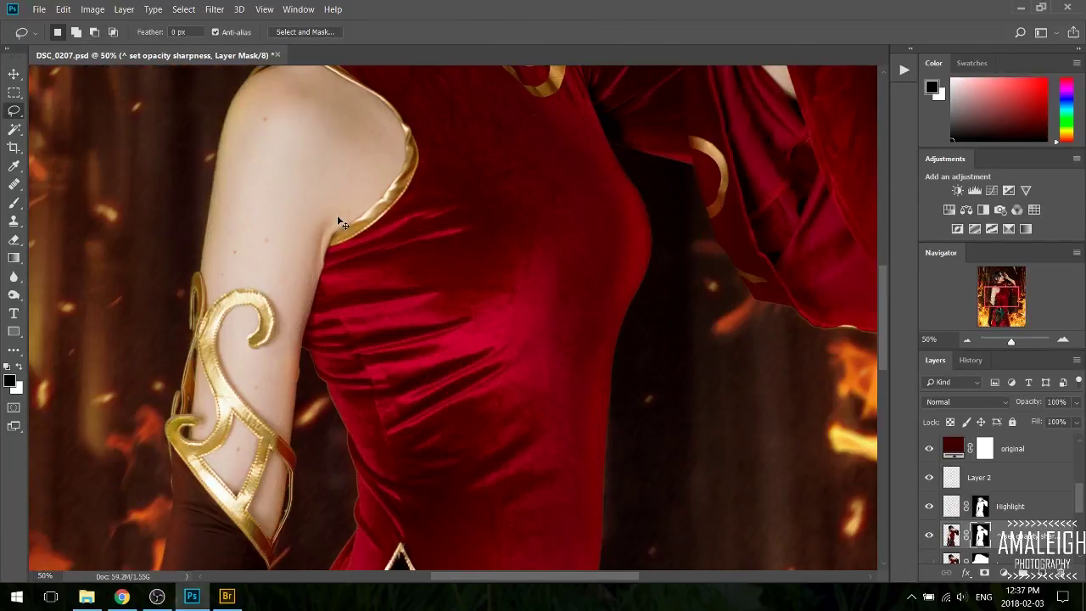
mouse_move(1013, 297)
left_mouse_down()
mouse_move(1007, 317)
mouse_move(1017, 293)
left_mouse_up()
scroll(756, 286, "up", 6)
key("ctrl+0")
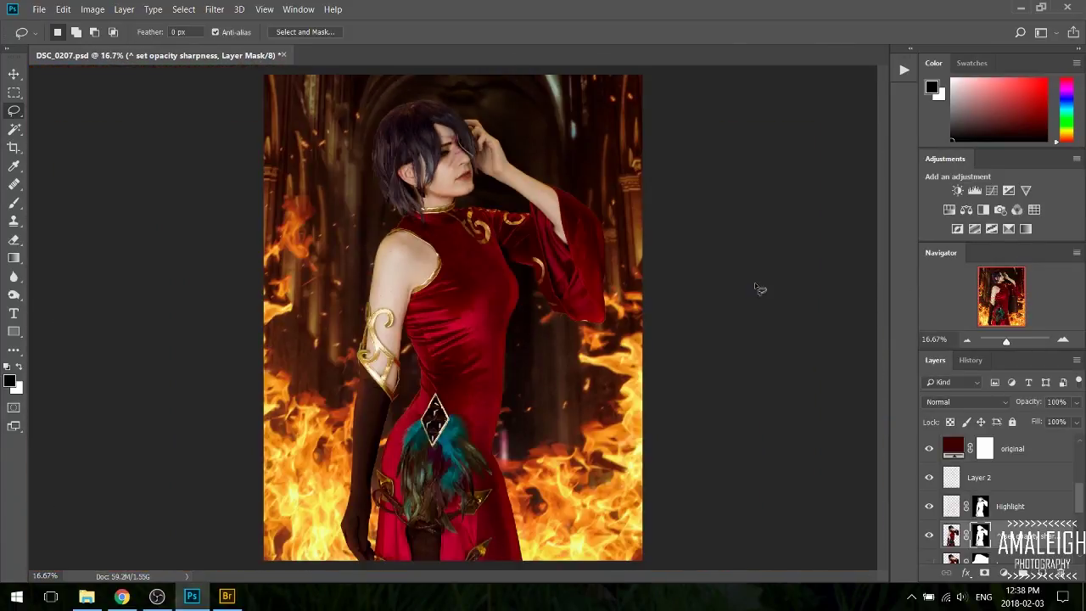
Step: Apply a Surface Blur with a 13-pixel radius and a threshold of 15 levels to a copy of the "^ set opacity sharpness" layer
left_click(214, 10)
mouse_move(255, 160)
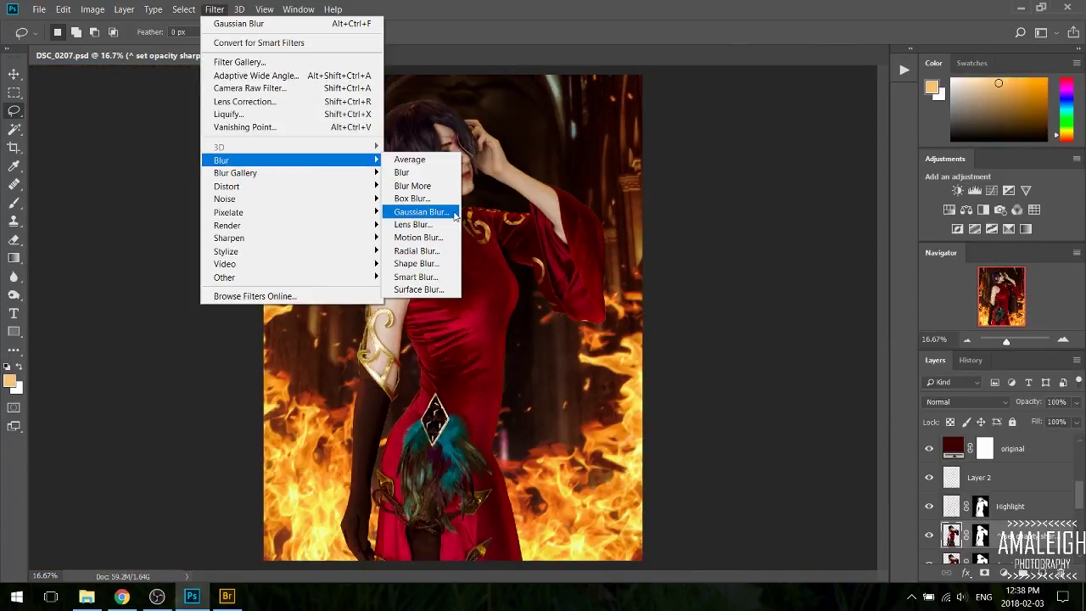
left_click(415, 289)
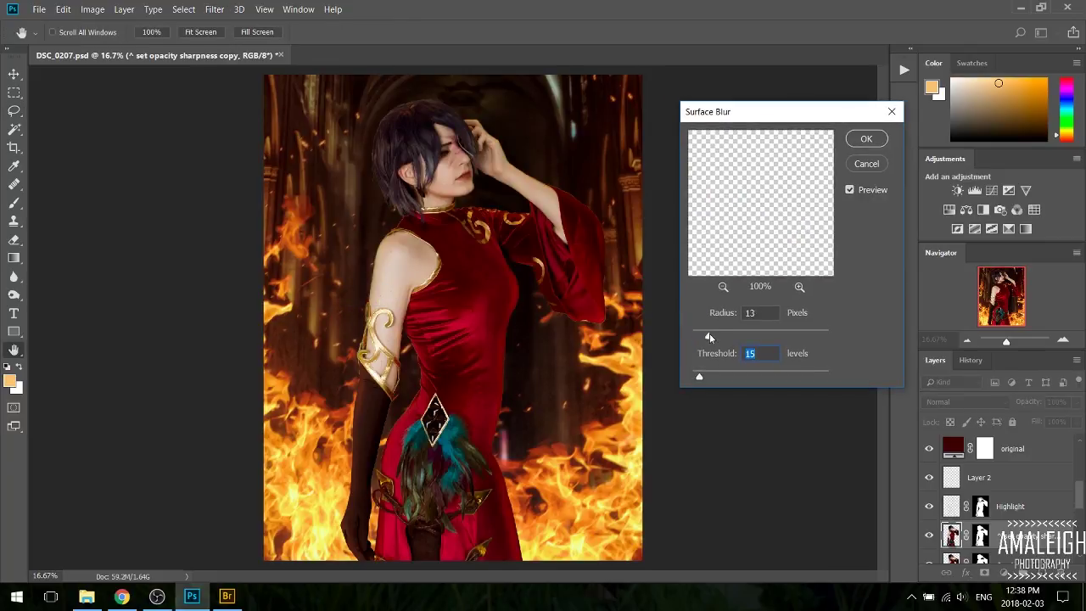
left_click(866, 138)
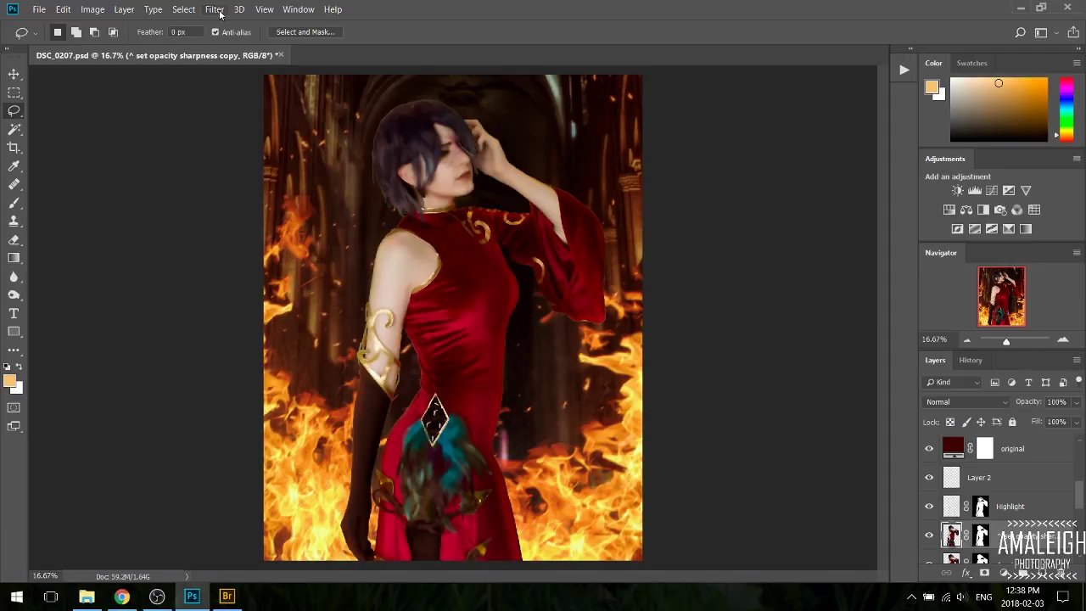
Step: Apply a Brightness/Contrast adjustment to the blurred copy of the figure
left_click(63, 10)
left_click(92, 9)
mouse_move(113, 42)
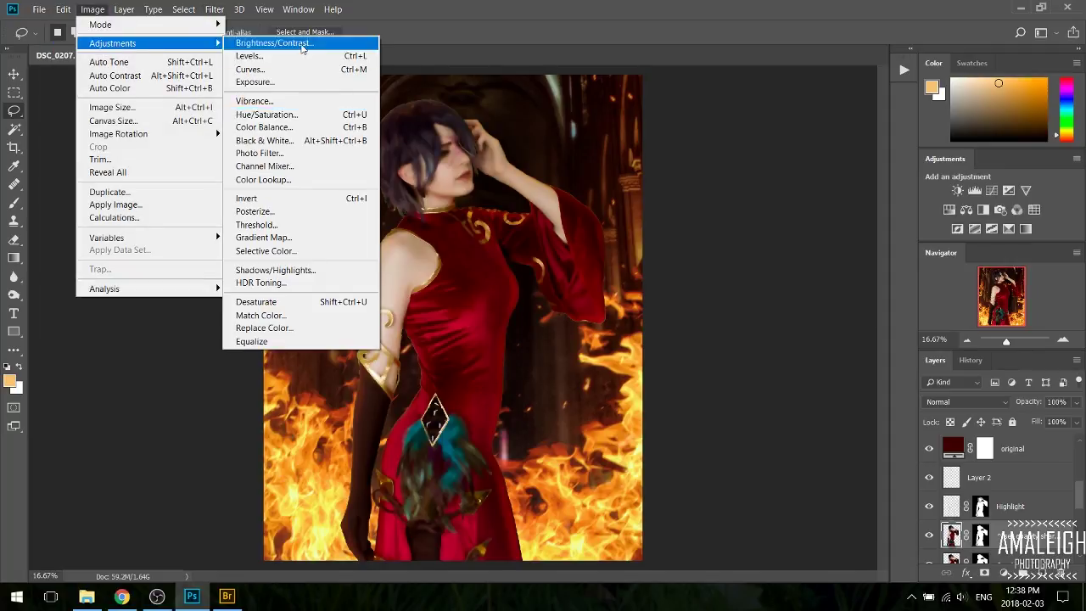
left_click(302, 48)
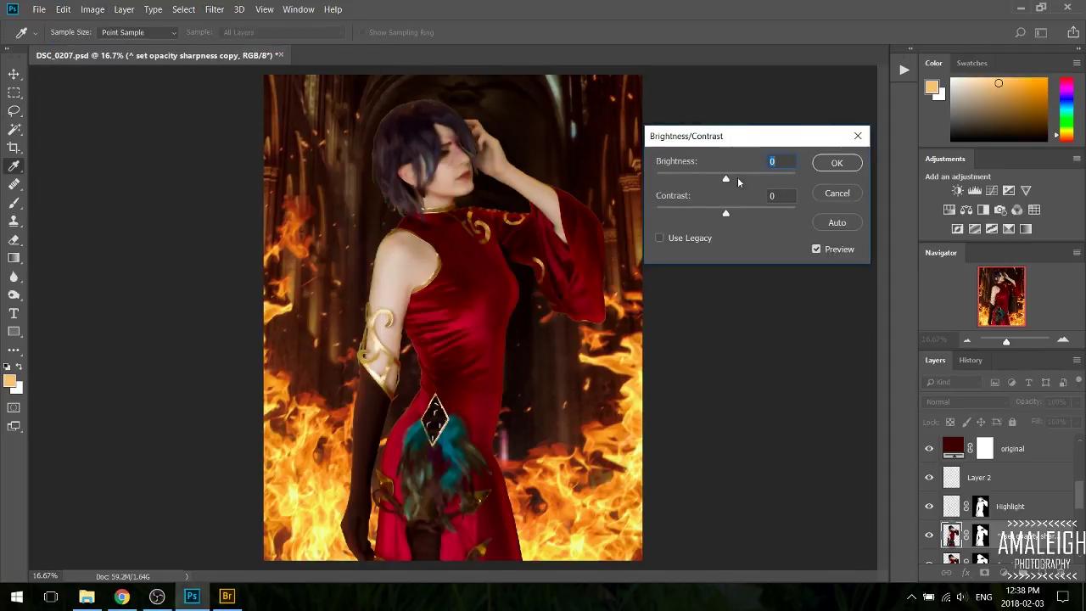
left_click(859, 168)
Step: Try the Overlay and Lighten blend modes on the blurred figure copy
key("b")
left_click(965, 402)
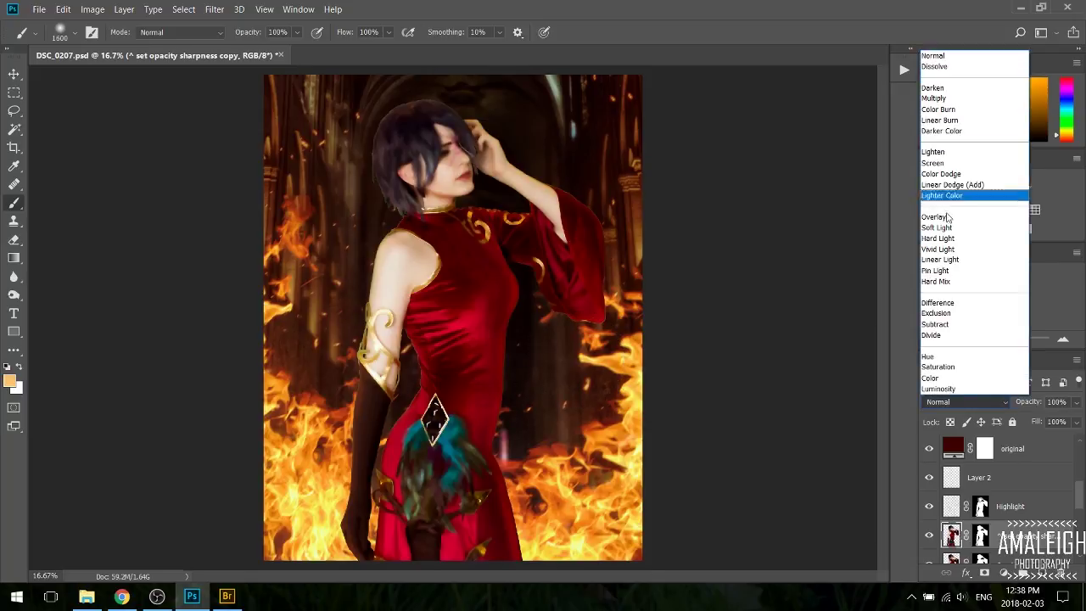
left_click(948, 218)
key("Down")
key("Down")
key("Down")
left_click(966, 402)
left_click(935, 151)
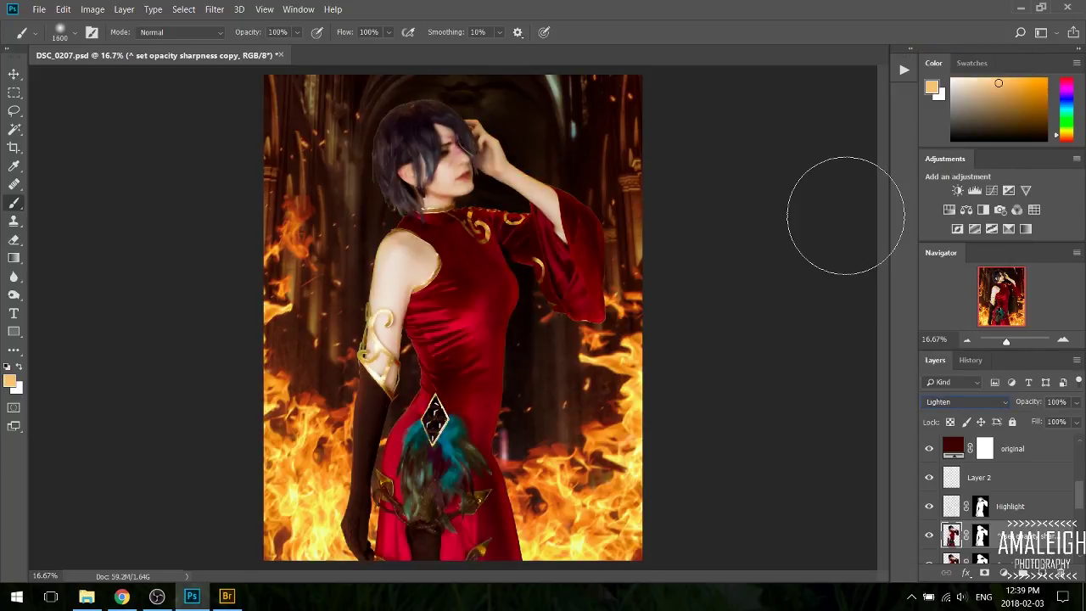
Step: Set the blurred copy's blend mode to Darken and lower its opacity
left_click(967, 401)
left_click(942, 91)
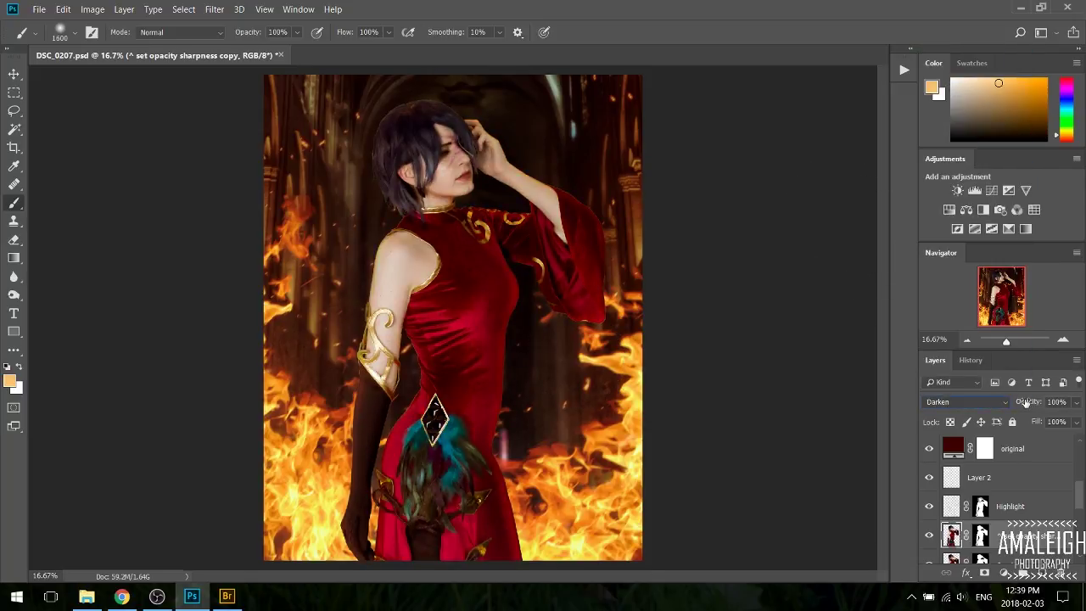
left_click_drag(977, 402, 980, 402)
Step: Duplicate the blurred copy and set the duplicate to Lighten at 38% opacity
key("ctrl+j")
left_click(964, 403)
left_click(950, 153)
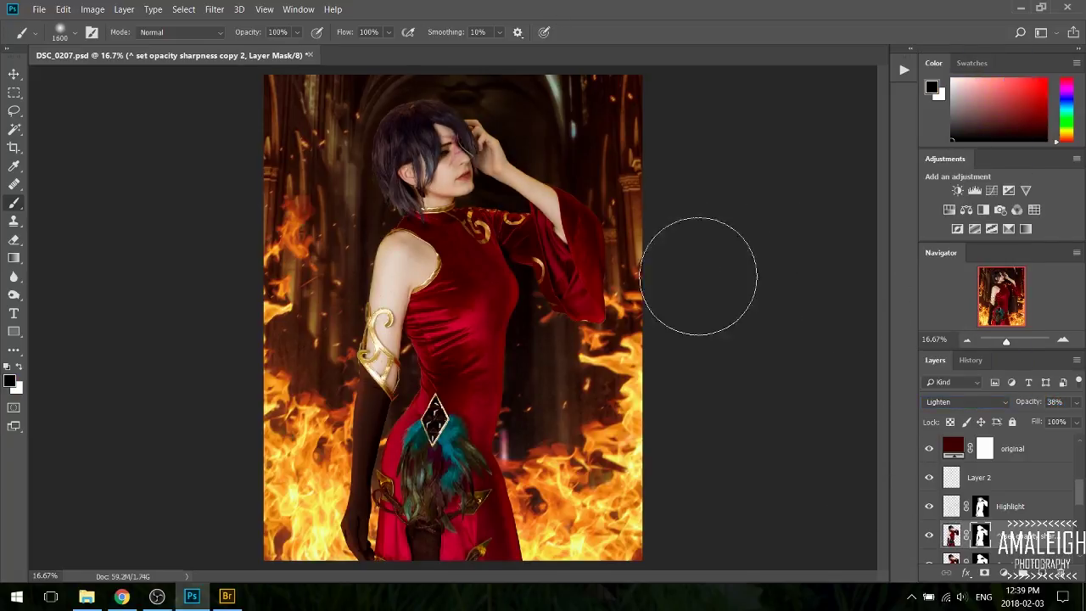
Step: Paint black over the dress and hair on the Lighten copy's mask, reducing the brush from 1600 to 400 px
key("bracketleft")
key("bracketleft")
key("bracketleft")
key("bracketleft")
key("bracketleft")
key("bracketleft")
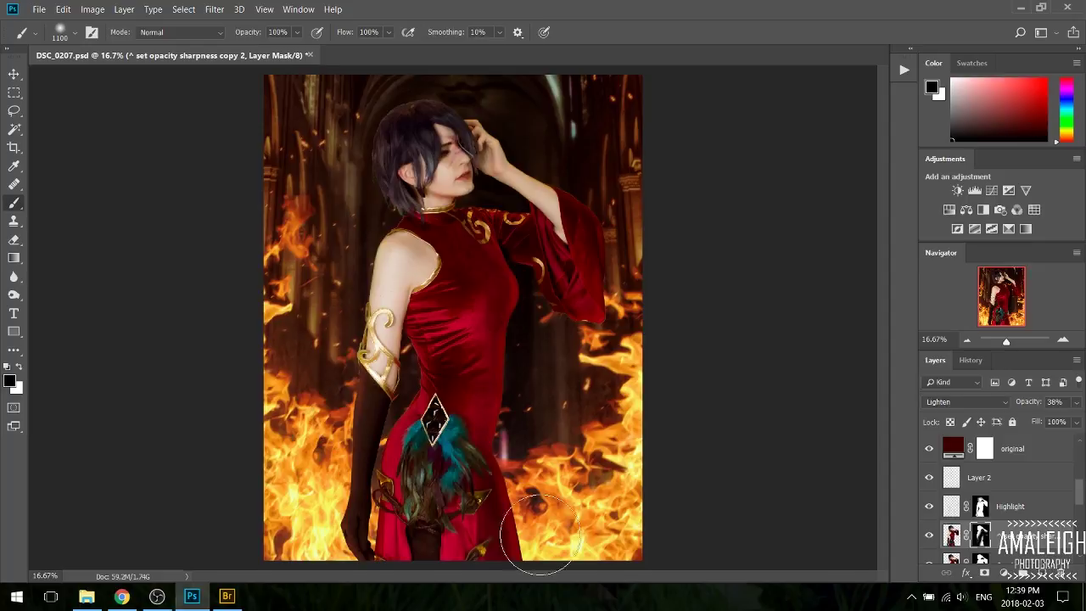
key("bracketleft")
key("bracketleft")
key("bracketleft")
key("bracketleft")
key("bracketleft")
key("bracketleft")
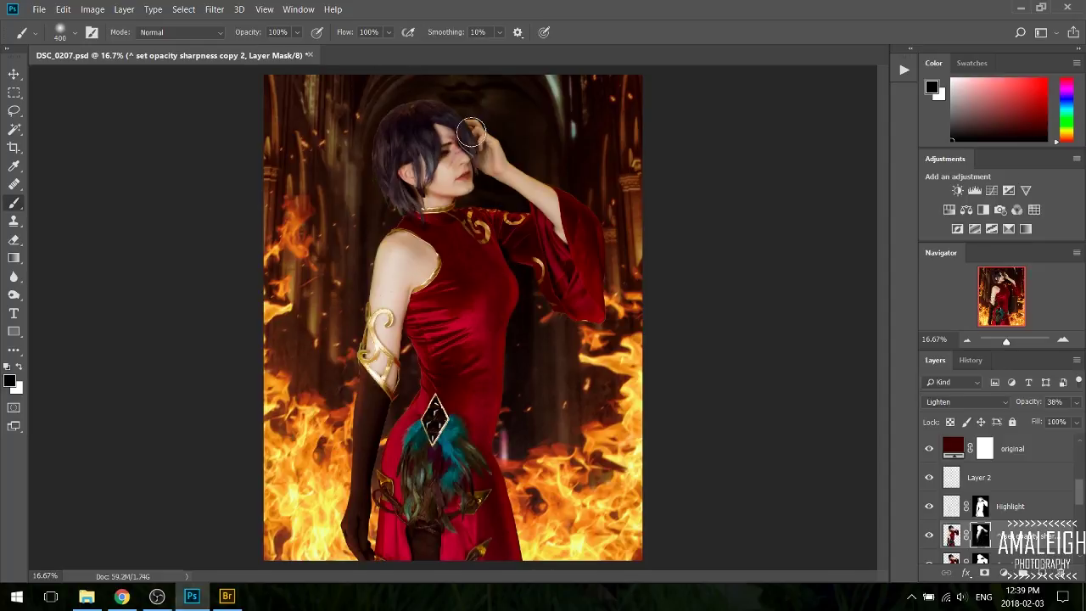
Step: Refine the Lighten copy's mask around the face, hand and bare arm with varying brush sizes, ending at 1200 px
key("x")
key("x")
key("bracketleft")
key("bracketleft")
key("bracketleft")
key("bracketleft")
key("bracketright")
key("bracketright")
key("bracketright")
key("bracketright")
key("bracketright")
key("bracketright")
key("bracketright")
Step: Load the Lighten copy's skin mask as a selection and use it as the mask for the blurred copy beneath
left_click(981, 536, "ctrl")
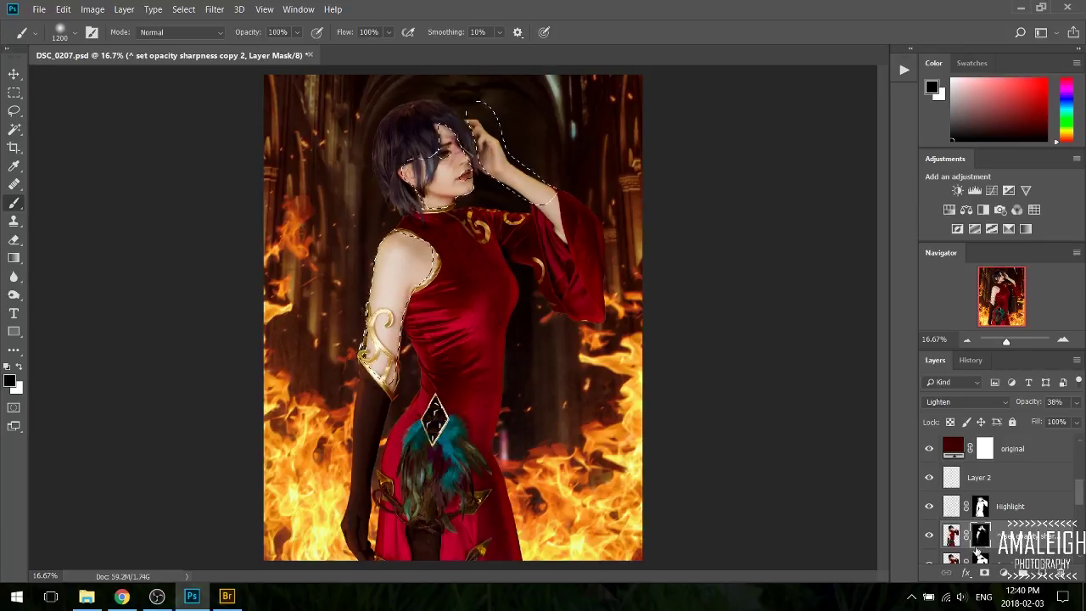
scroll(940, 540, "down", 2)
left_click_drag(982, 509, 1023, 573)
left_click_drag(980, 478, 989, 526)
left_click(560, 234)
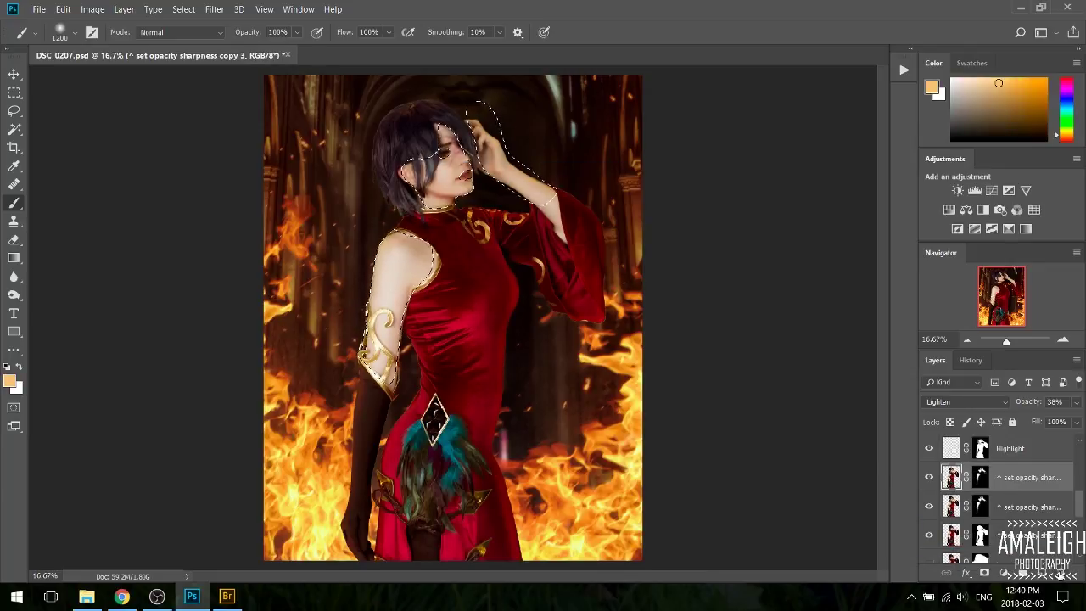
Step: Delete the surplus "^ set opacity sharpness copy 3" layer and deselect
left_click(1061, 575)
key("l")
left_click(162, 160)
Step: Isolate the base figure layer, restore the others, and toggle the Lighten copy off and on to compare
left_click(930, 534, "alt")
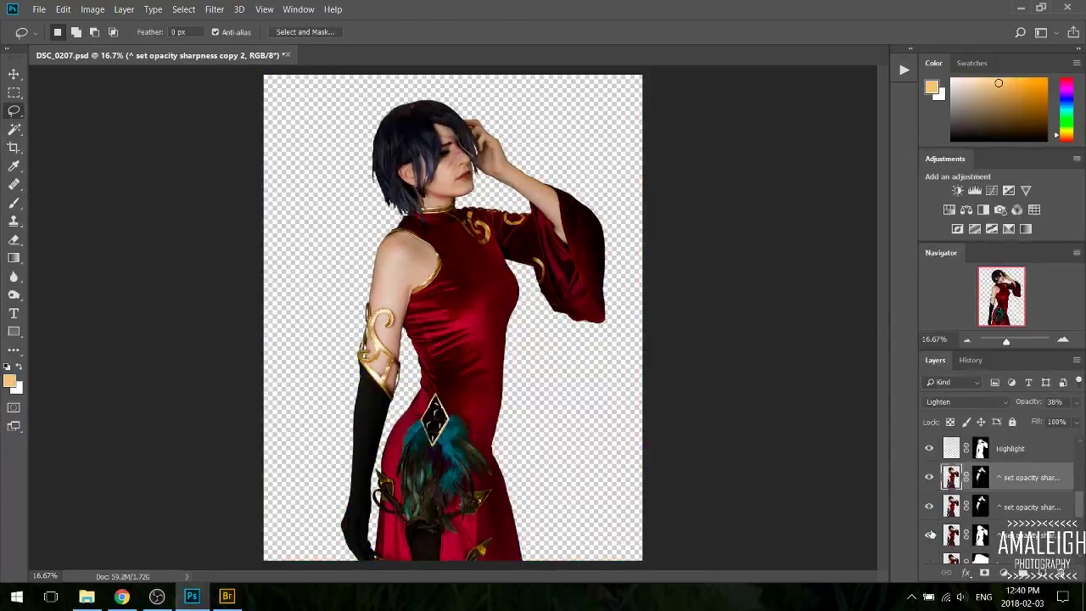
left_click(930, 535)
left_click(929, 477)
left_click(929, 477)
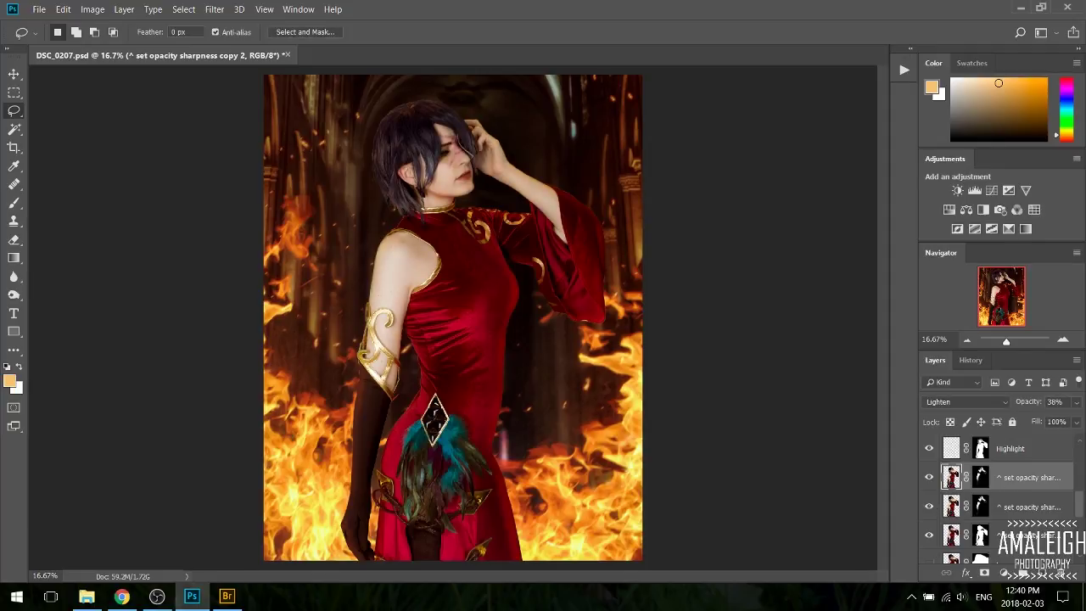
Step: Lower the Highlight layer's opacity to 45%
left_click(980, 450)
left_click(1042, 404)
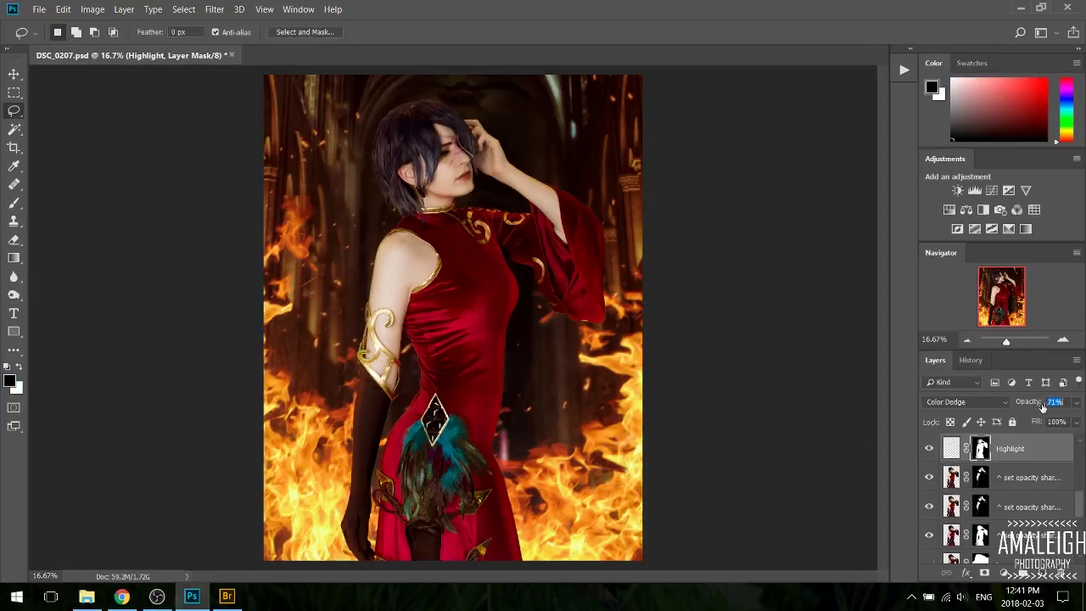
left_click_drag(1035, 403, 1025, 403)
Step: Isolate the original Background photo at the base of the stack and reveal the Background group above it
scroll(1010, 498, "down", 10)
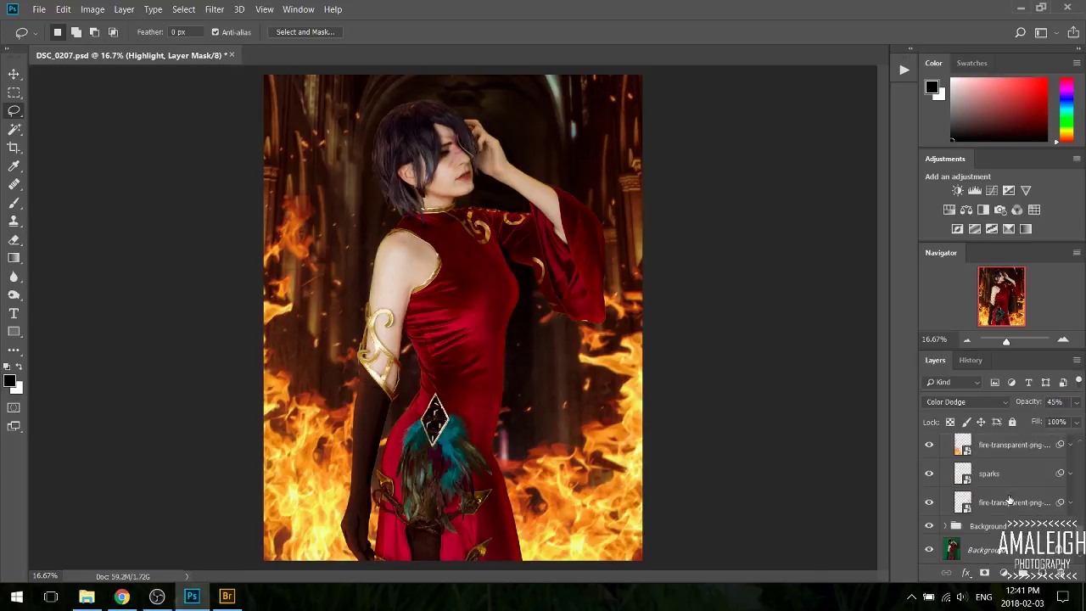
left_click(929, 550, "alt")
left_click(929, 550, "alt")
left_click(157, 596)
left_click(930, 526)
left_click(929, 551, "alt")
left_click(929, 526)
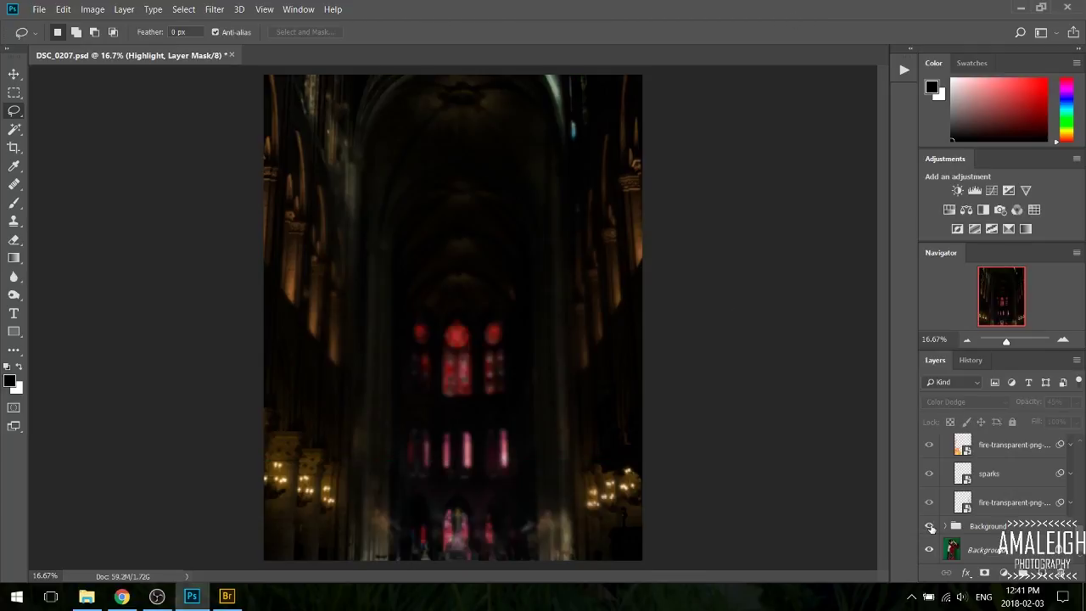
Step: Turn on the base figure and skin-smoothing layers, and lower the Lighten copy's opacity to 30%
scroll(930, 475, "up", 5)
left_click(930, 515)
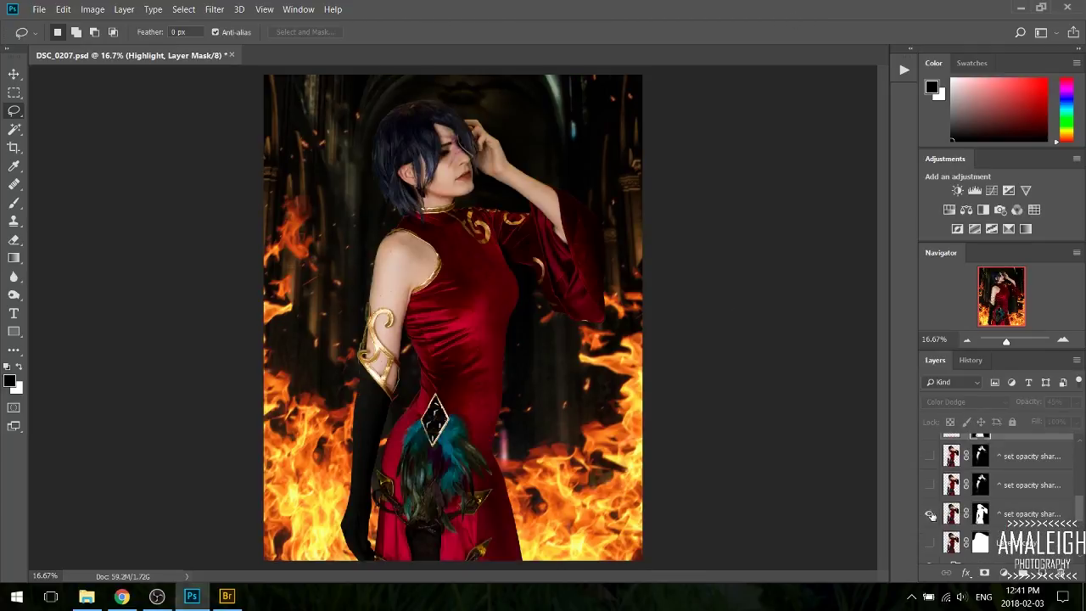
left_click(929, 457)
left_click(974, 459)
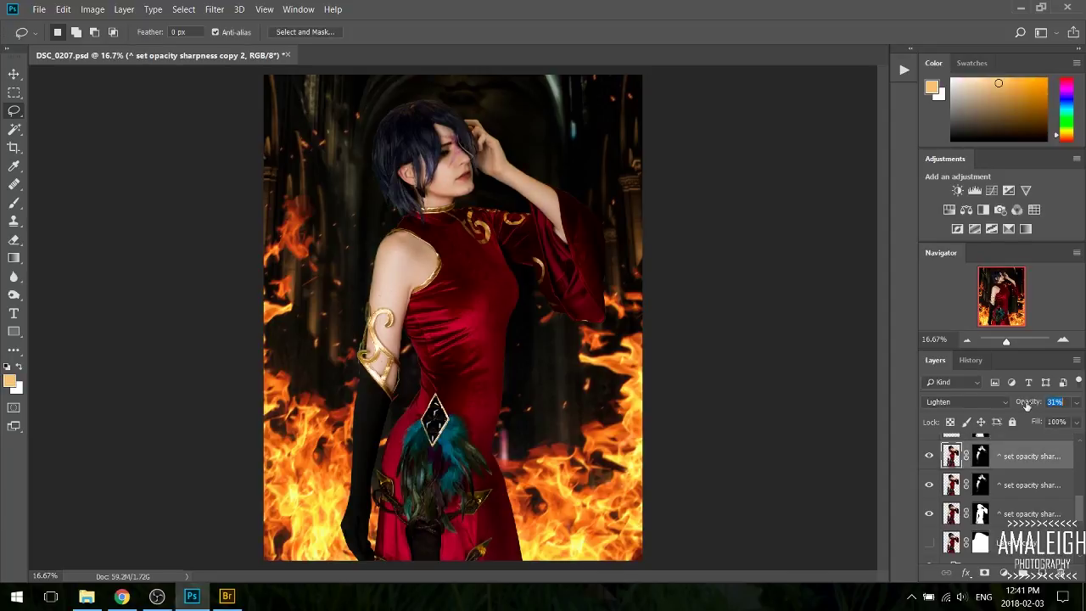
Step: Turn the "original" colour layer and Body colours group back on and review the whole layer stack
scroll(932, 496, "up", 3)
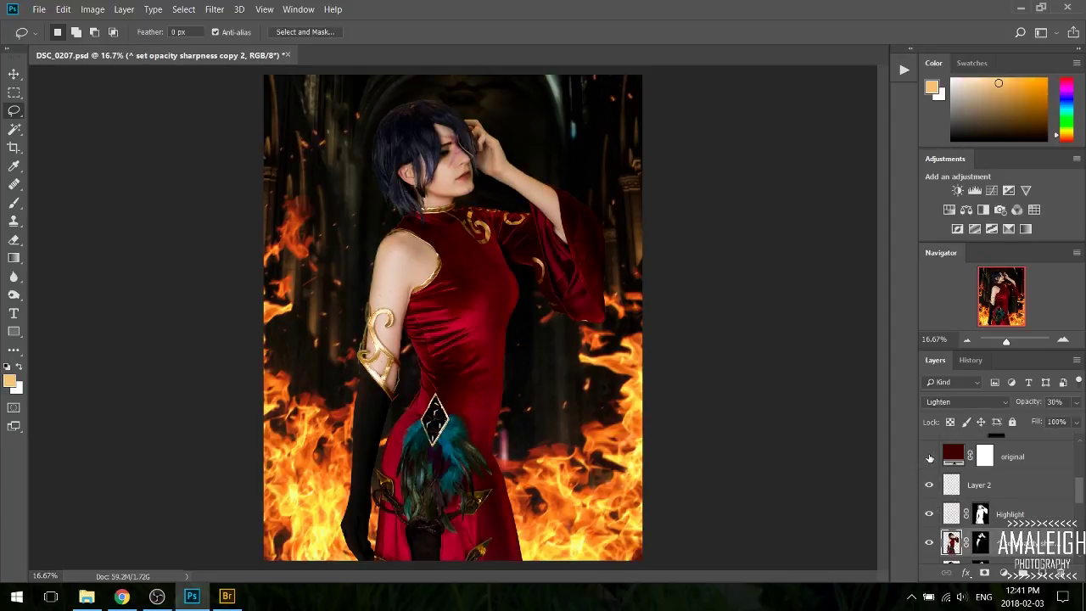
scroll(930, 458, "up", 4)
left_click(929, 462)
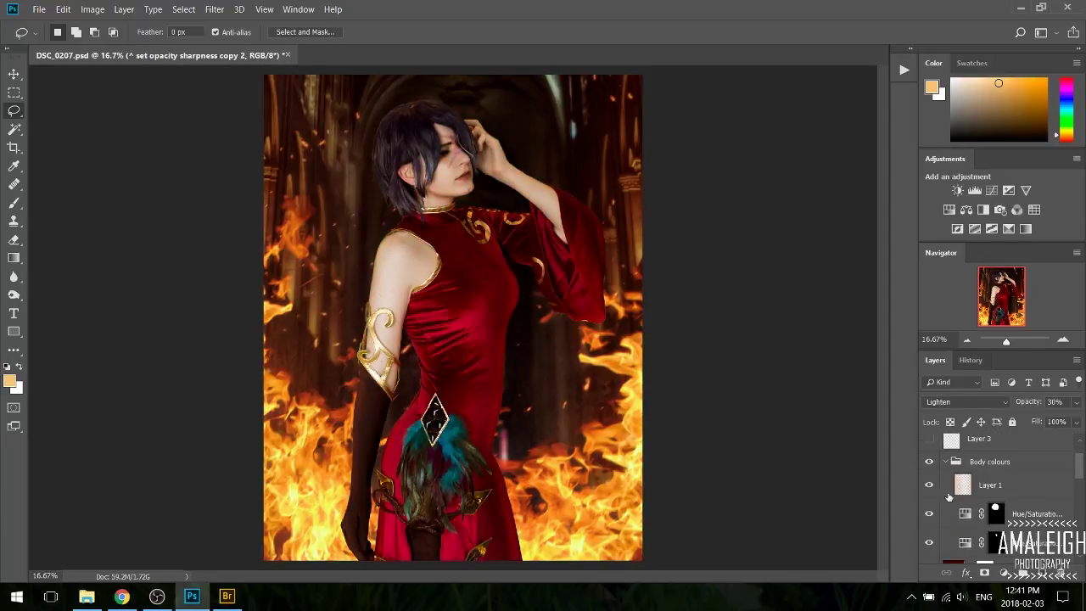
scroll(928, 480, "up", 2)
scroll(968, 498, "down", 10)
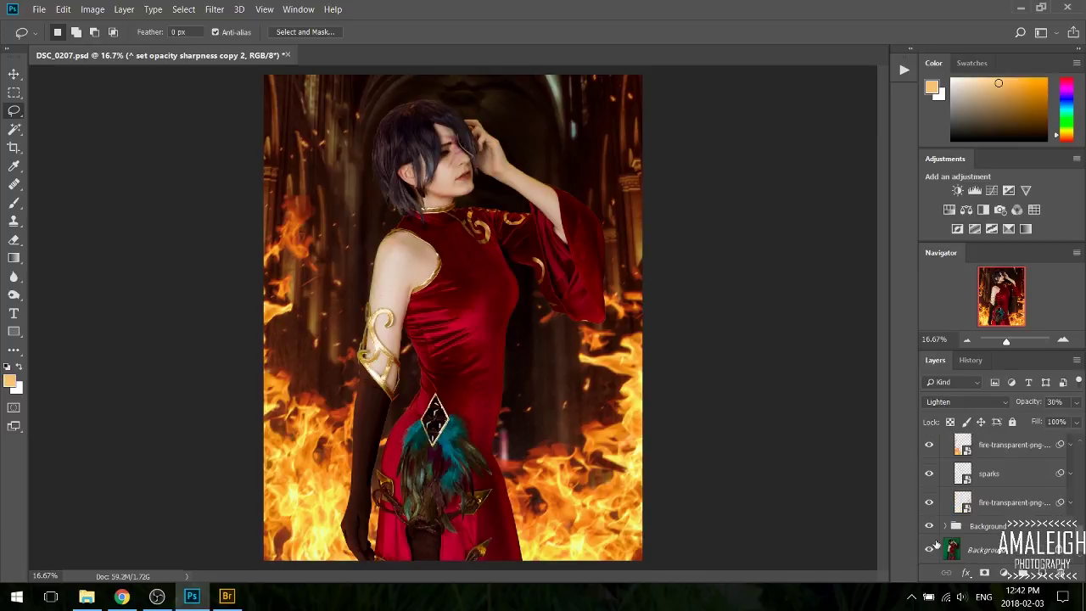
scroll(1001, 500, "up", 5)
Step: Set the Burn tool to Shadows at 10% exposure with a 500 px brush and try it on the base figure's hair
left_click(1031, 513)
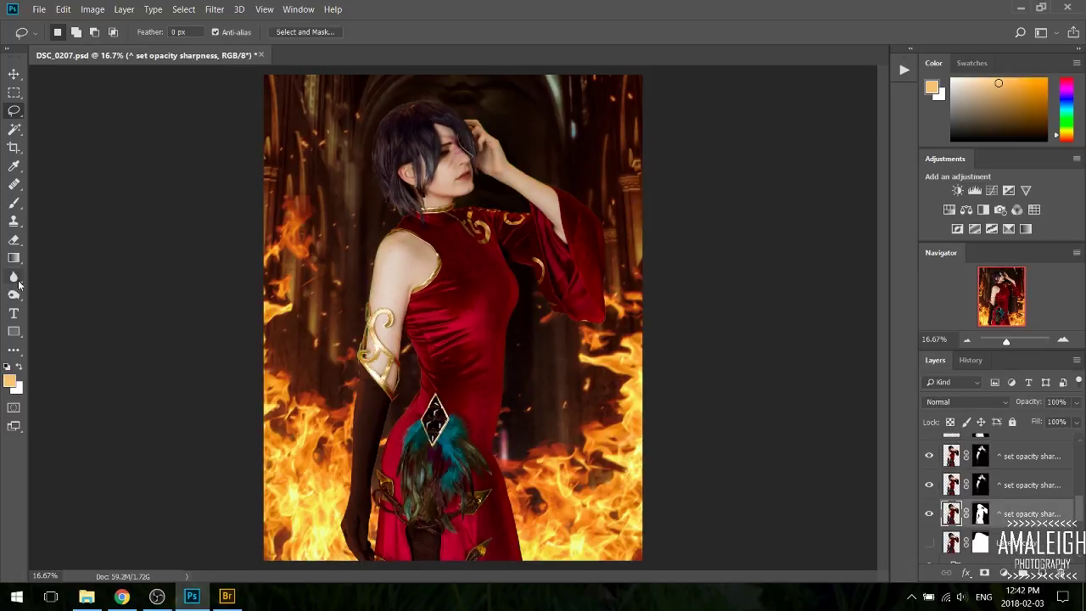
left_click(13, 294)
left_click(46, 307)
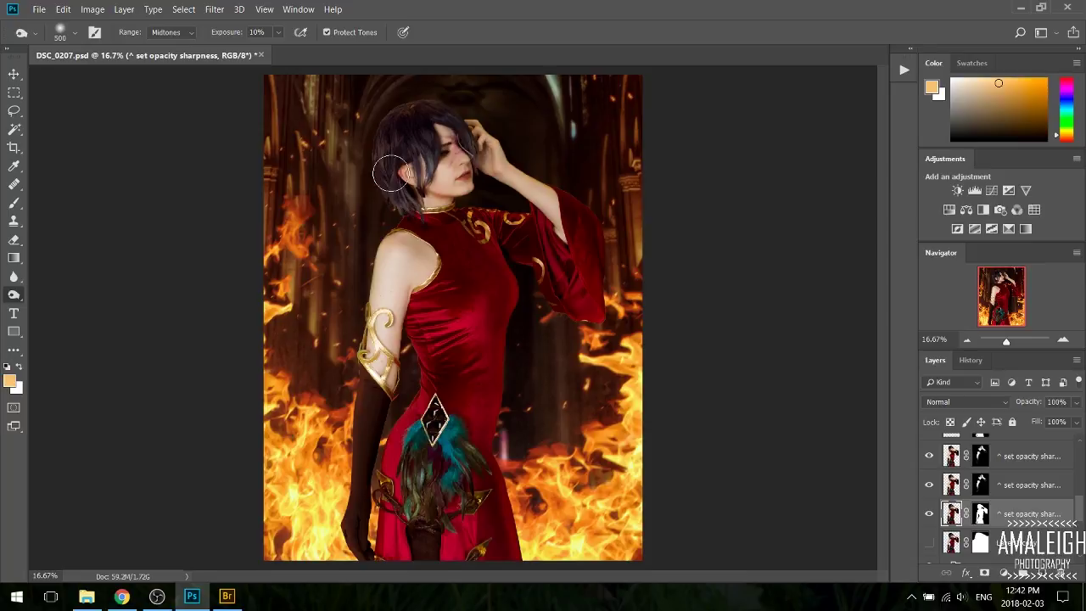
key("alt+shift+s")
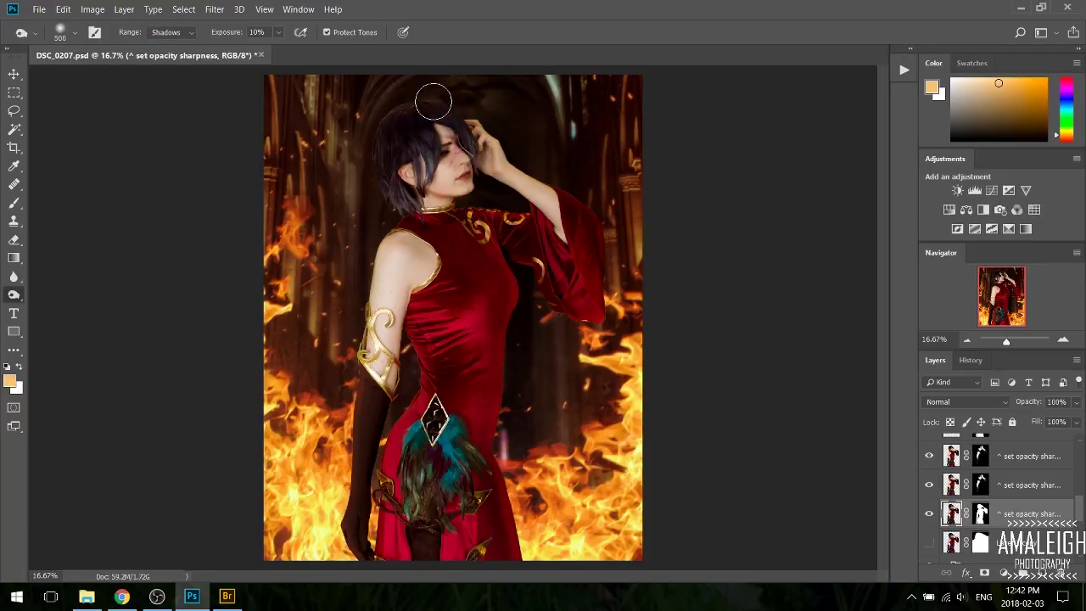
Step: Undo the burn strokes by returning to the last opacity change in the history
left_click(971, 360)
scroll(992, 475, "up", 5)
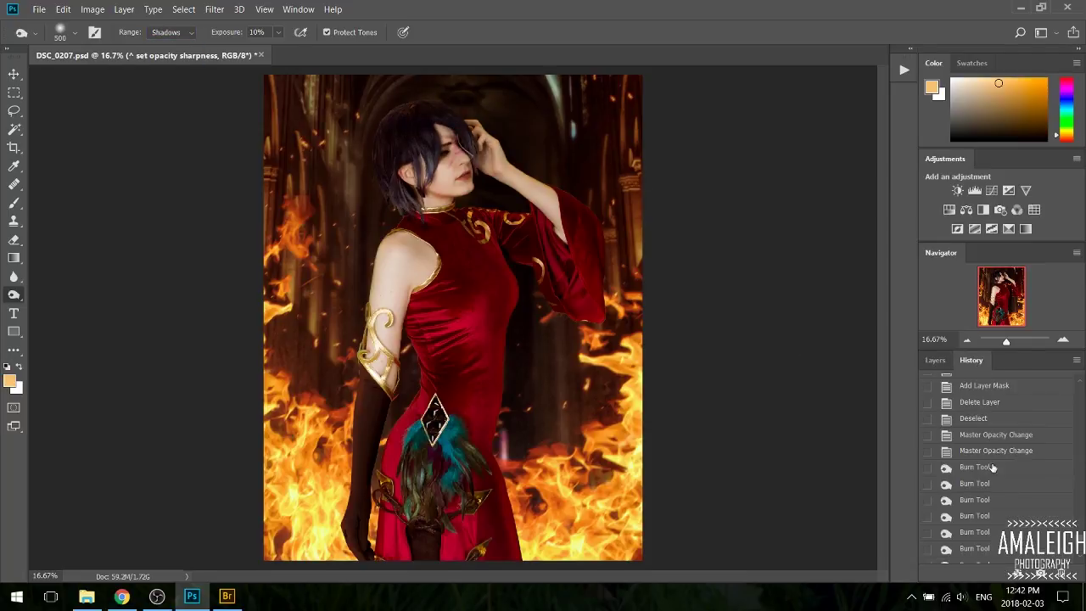
left_click(996, 450)
Step: Burn the shadows across the crown and front of the hair on the Lighten copy
left_click_drag(417, 152, 443, 164)
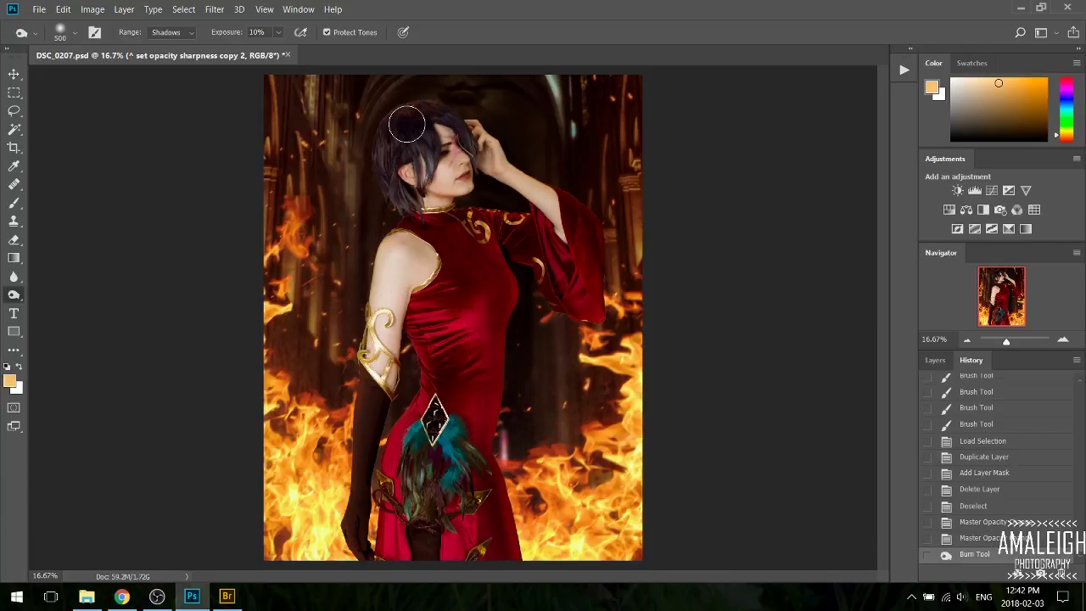
left_click_drag(442, 98, 392, 131)
left_click_drag(425, 111, 391, 140)
mouse_move(420, 119)
left_mouse_down()
mouse_move(402, 151)
mouse_move(394, 136)
left_mouse_up()
left_click_drag(431, 100, 393, 127)
mouse_move(432, 101)
left_mouse_down()
mouse_move(393, 113)
mouse_move(425, 97)
mouse_move(390, 133)
mouse_move(337, 143)
mouse_move(397, 134)
left_mouse_up()
Step: Step back in the history and burn the upper back edge of the hair on the Lighten copy again
left_click(1008, 427)
scroll(1008, 430, "up", 3)
left_click(1007, 439)
left_click_drag(397, 134, 392, 119)
mouse_move(399, 115)
left_mouse_down()
mouse_move(387, 102)
mouse_move(416, 101)
left_mouse_up()
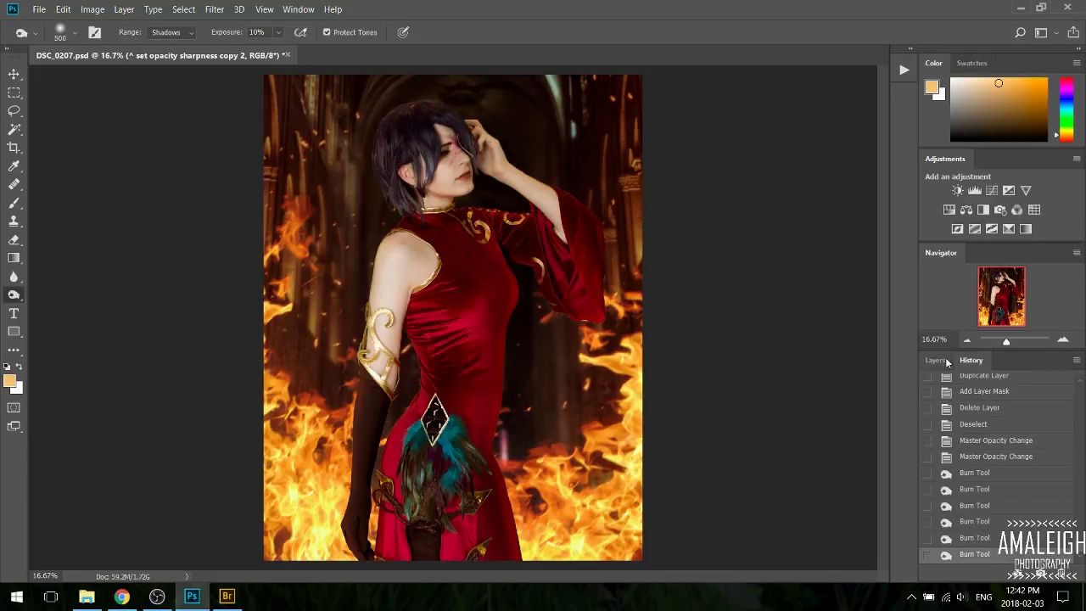
Step: Toggle the Lighten copy and the base "^ set opacity sharpness" layer off and on to compare the result
left_click(938, 361)
left_click(929, 457)
left_click(929, 456)
left_click(951, 513)
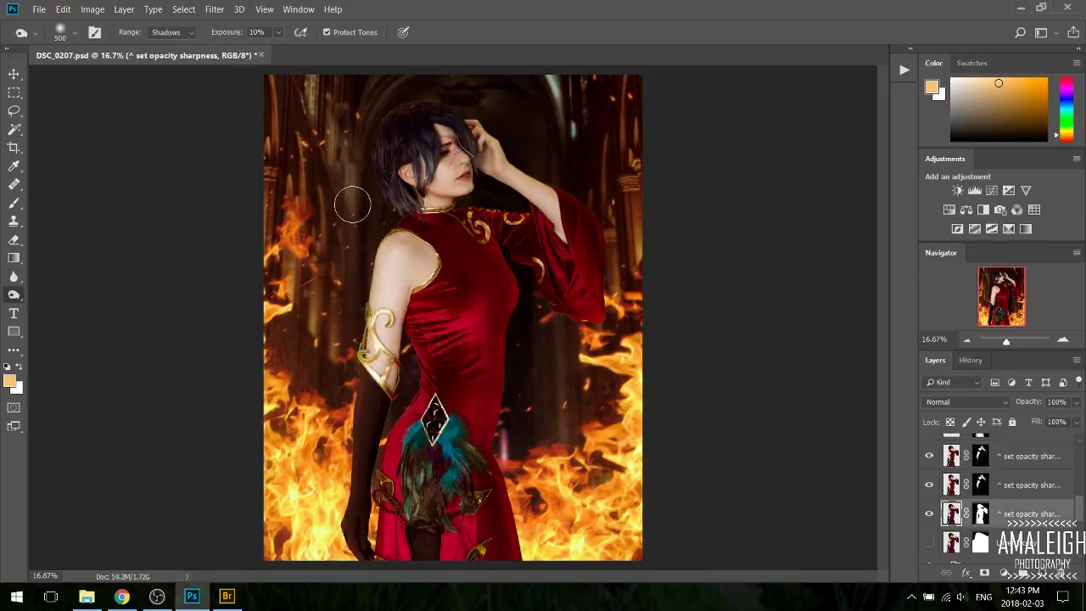
left_click(929, 514)
left_click(929, 515)
left_click(39, 10)
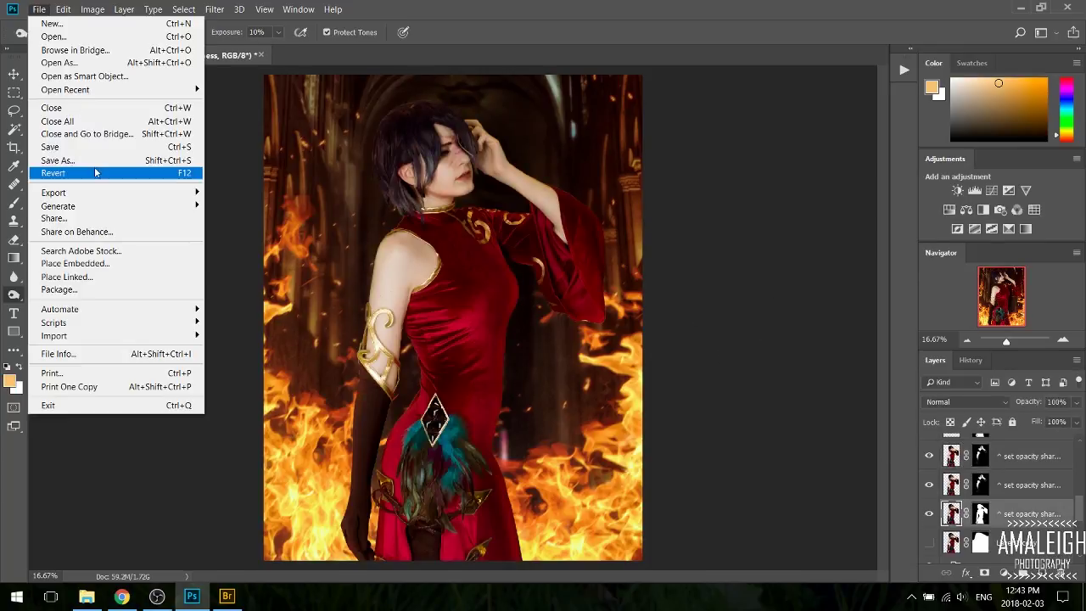
left_click(95, 172)
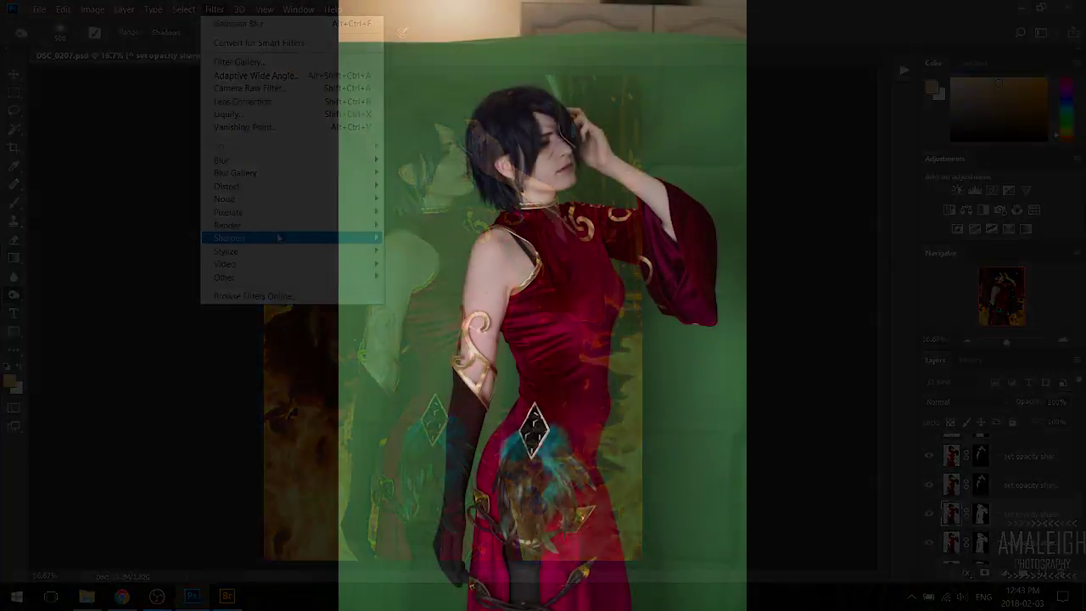